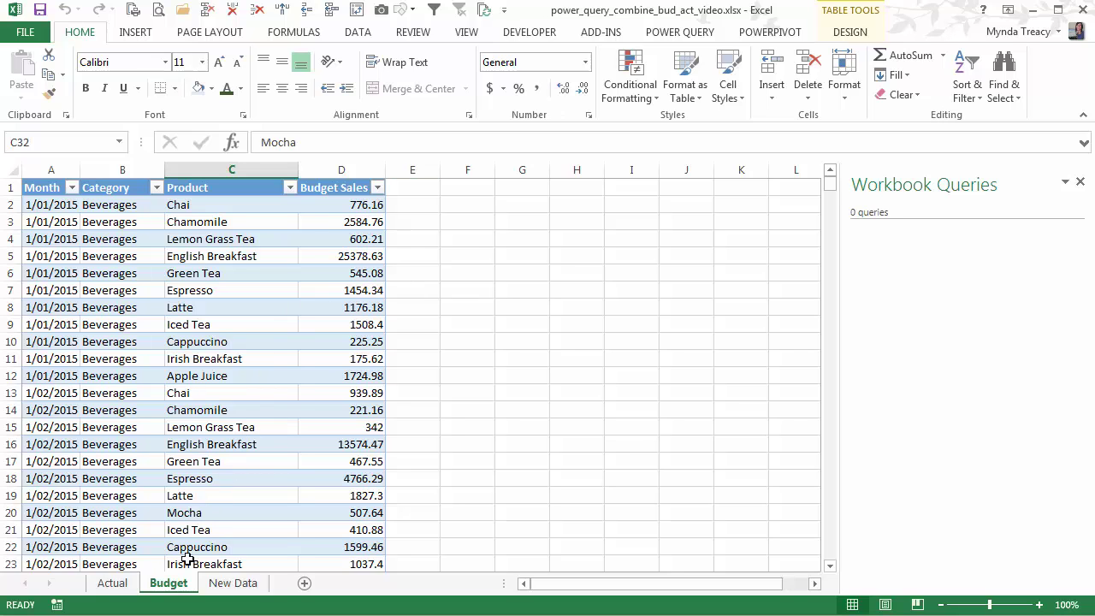
# Review the Actual sheet's sales table, then select cell E2 beside the first budget row
pyautogui.click(112, 582)
pyautogui.click(171, 306)
pyautogui.hotkey('ctrl', 'Home')
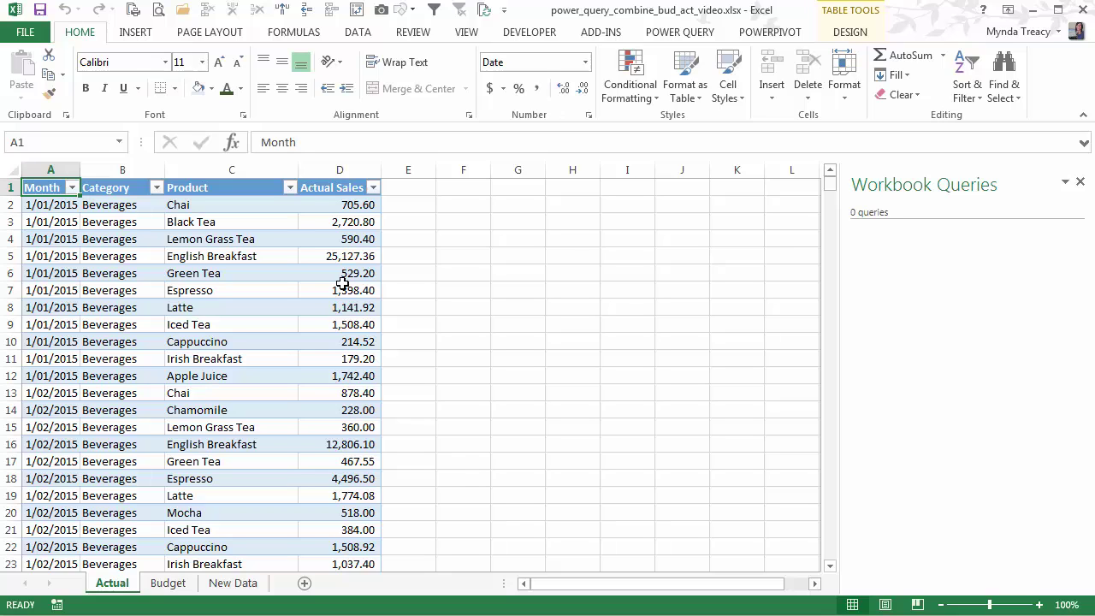
pyautogui.click(356, 278)
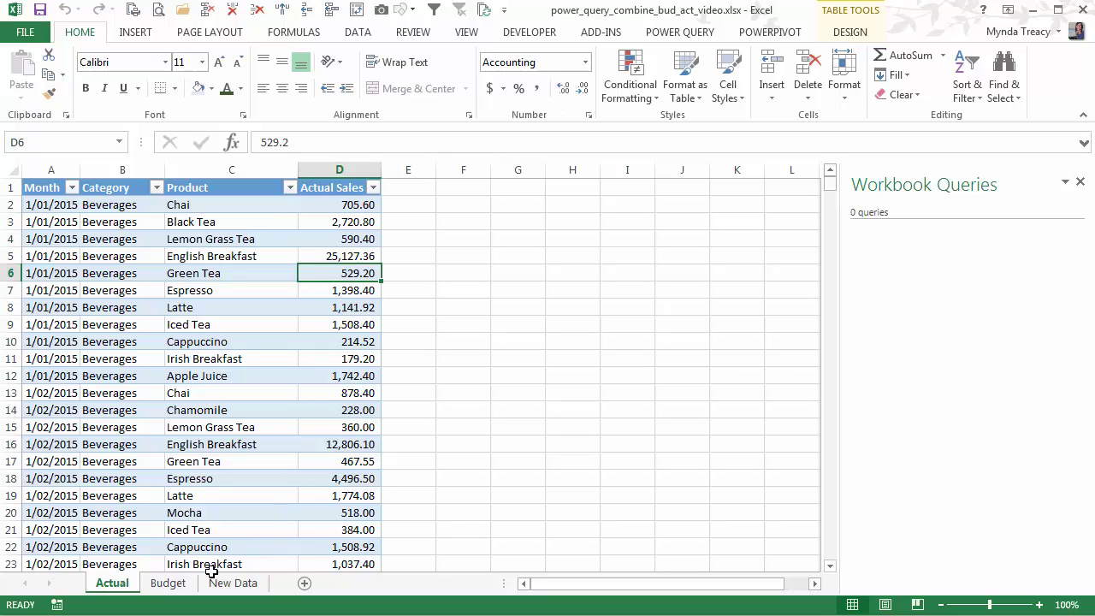
pyautogui.click(168, 582)
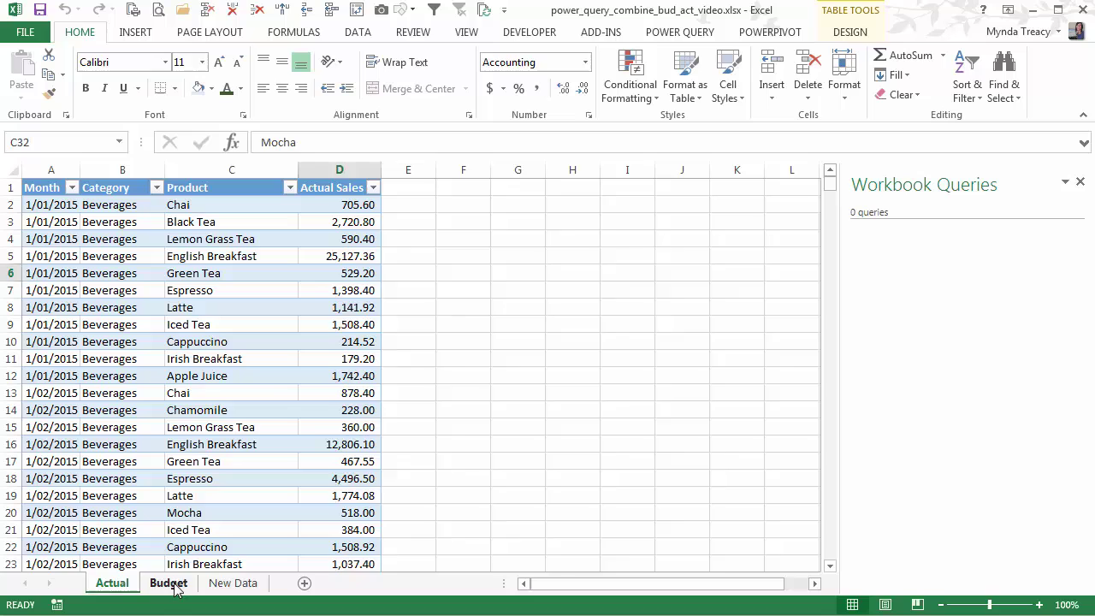
pyautogui.click(414, 209)
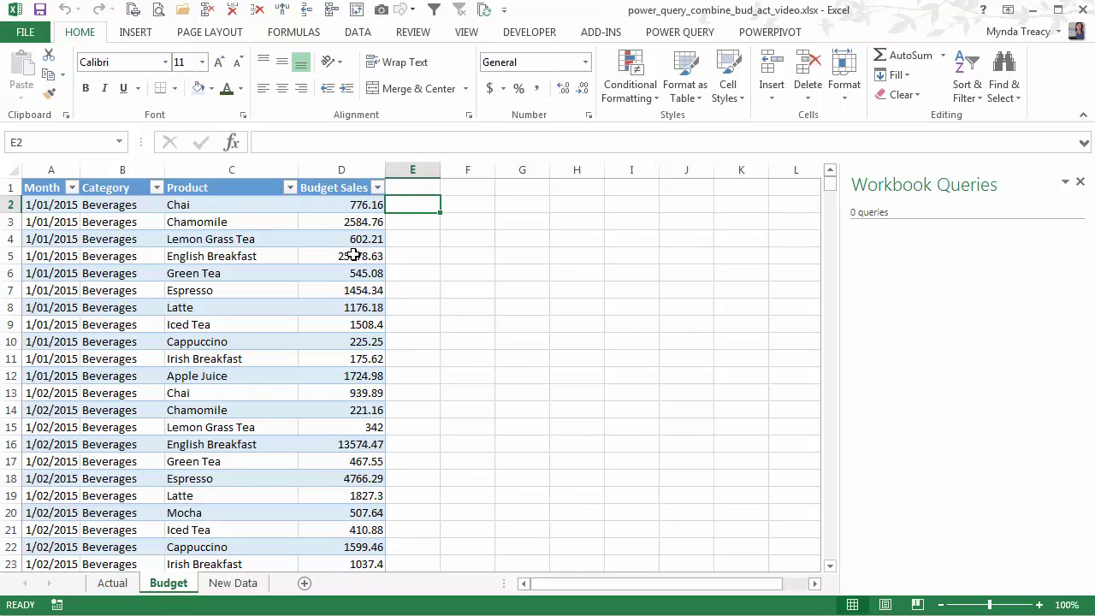
# Begin =INDEX(Table1[Actual Sales],MATCH( using this row's Month, Category and Product as lookup value
pyautogui.write('=INDEX(')
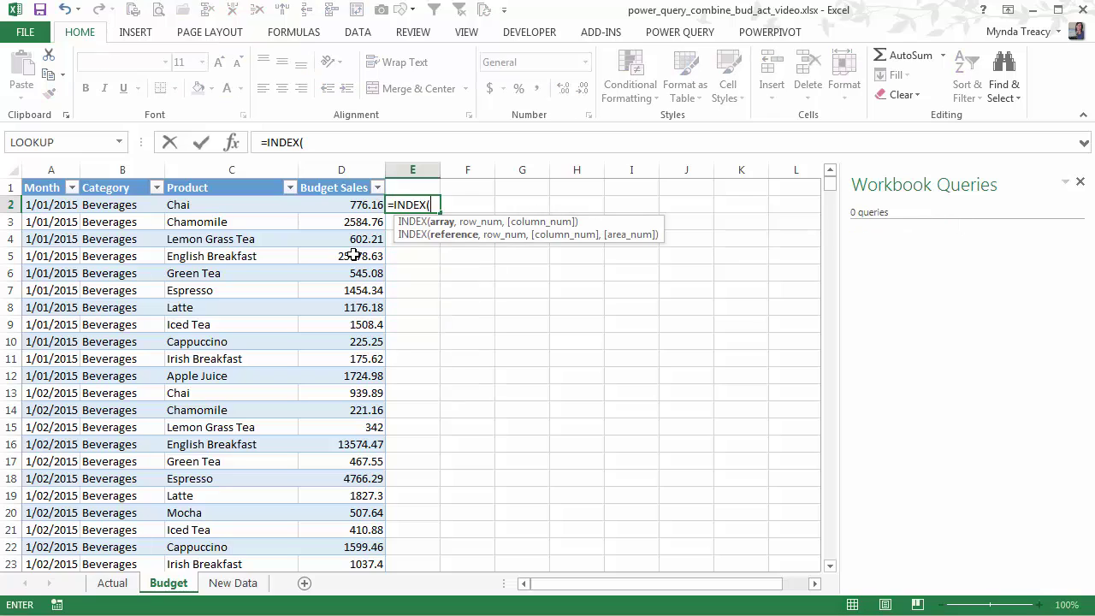
pyautogui.write('ta')
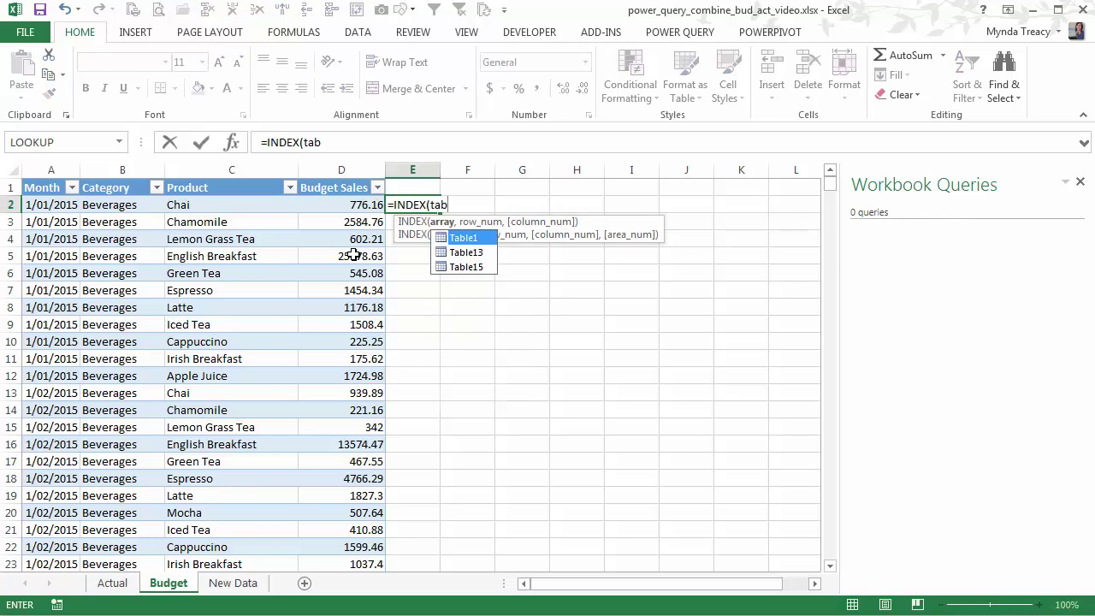
pyautogui.write('b')
pyautogui.press('Tab')
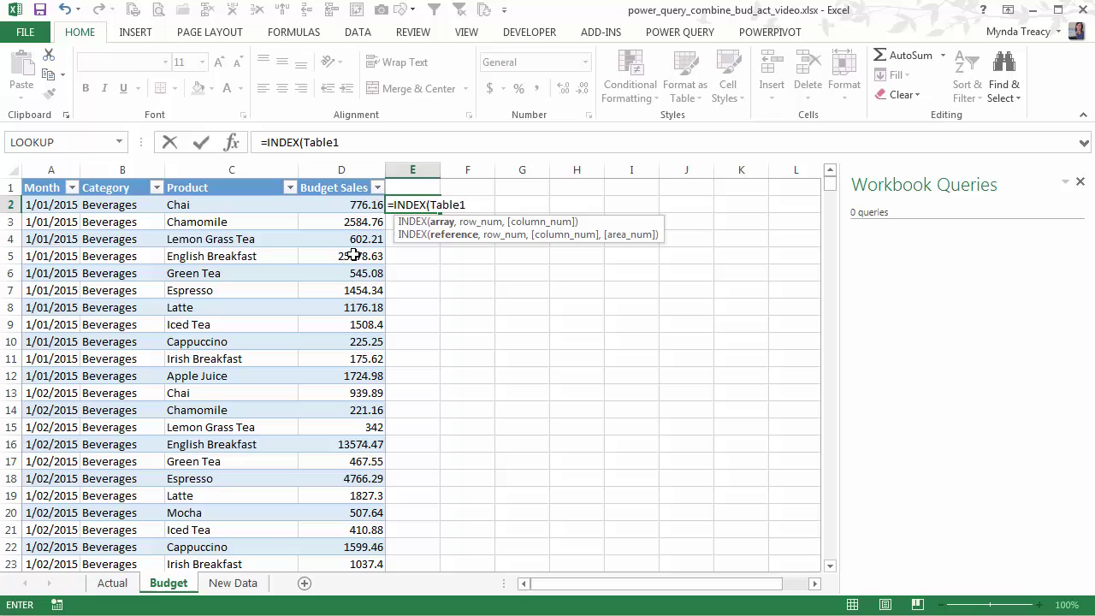
pyautogui.write('[')
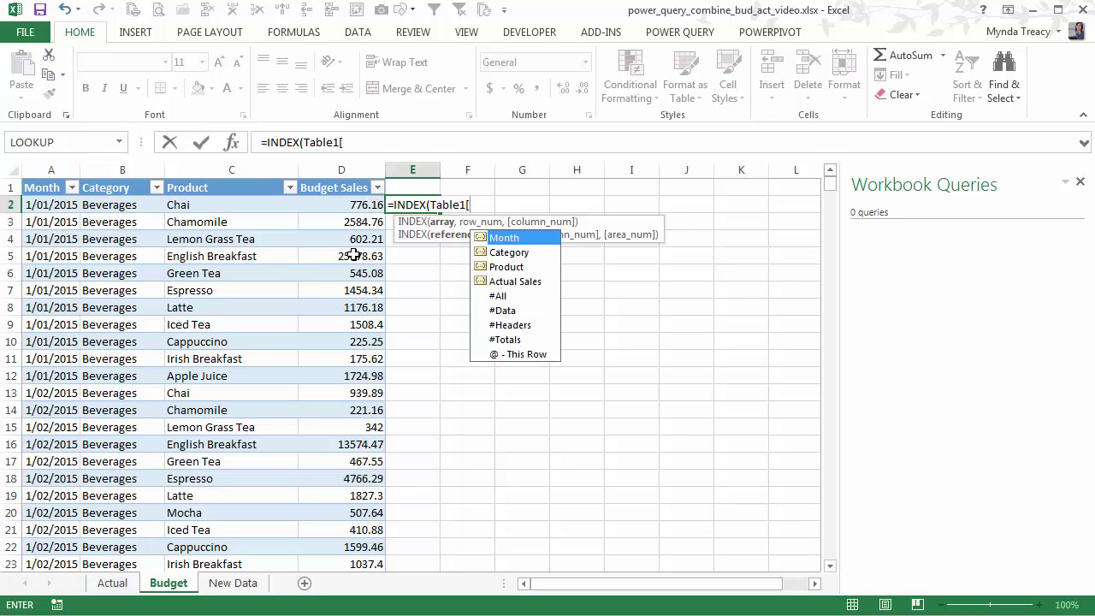
pyautogui.press('Down')
pyautogui.press('Down')
pyautogui.press('Down')
pyautogui.press('Tab')
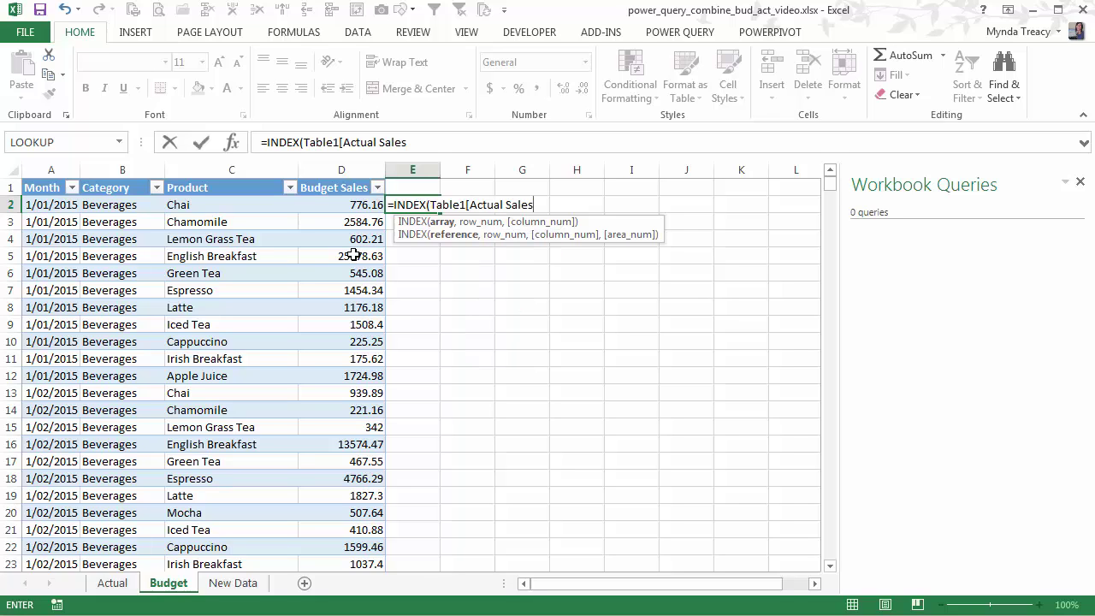
pyautogui.write('], a')
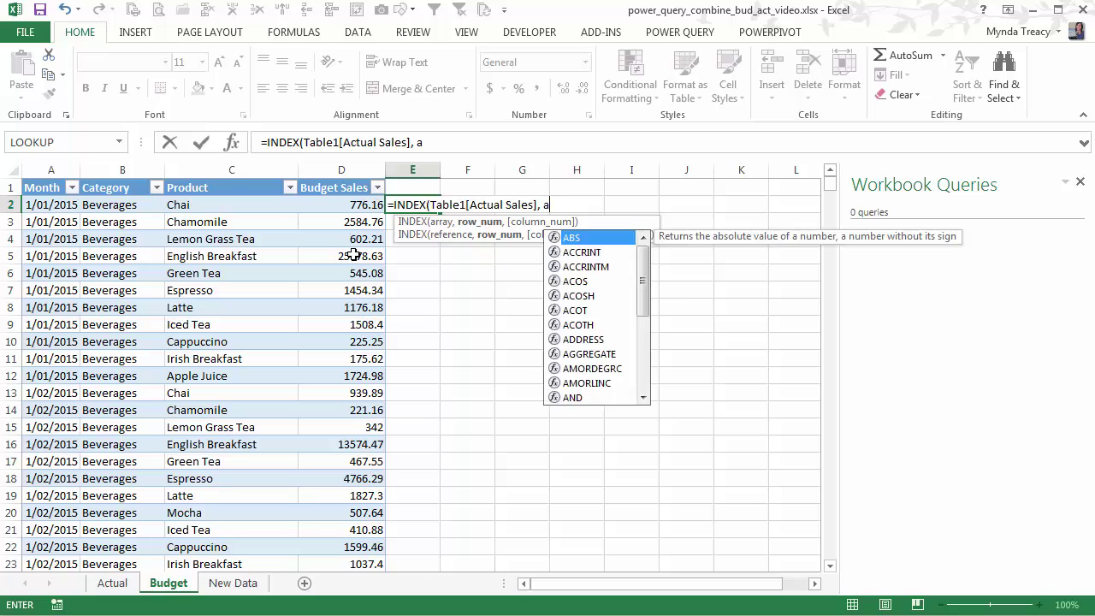
pyautogui.press('BackSpace')
pyautogui.write('mat')
pyautogui.press('Tab')
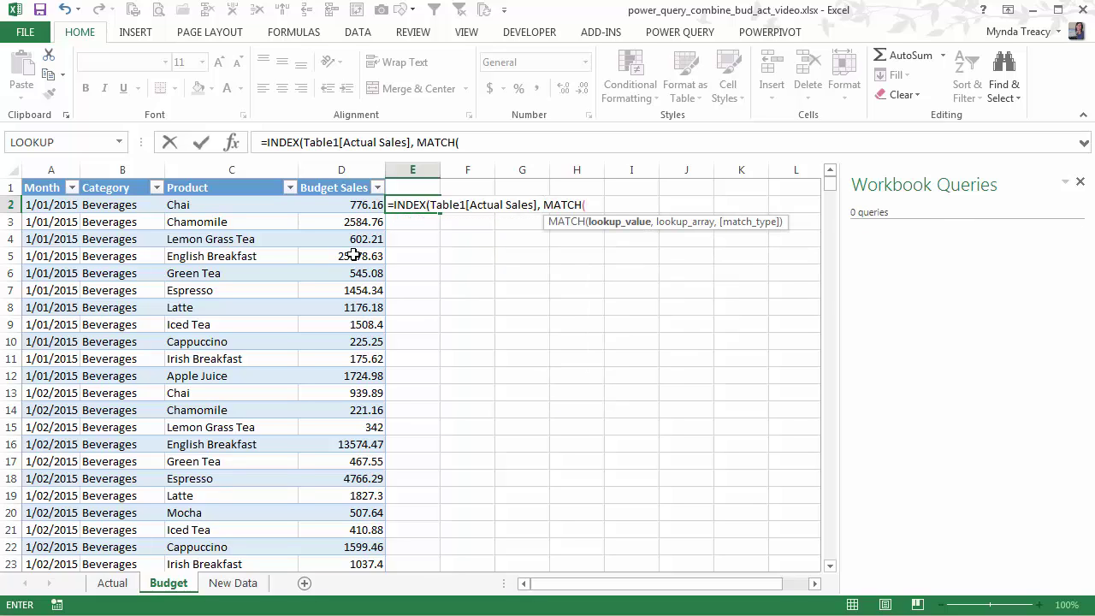
pyautogui.click(44, 205)
pyautogui.write('&')
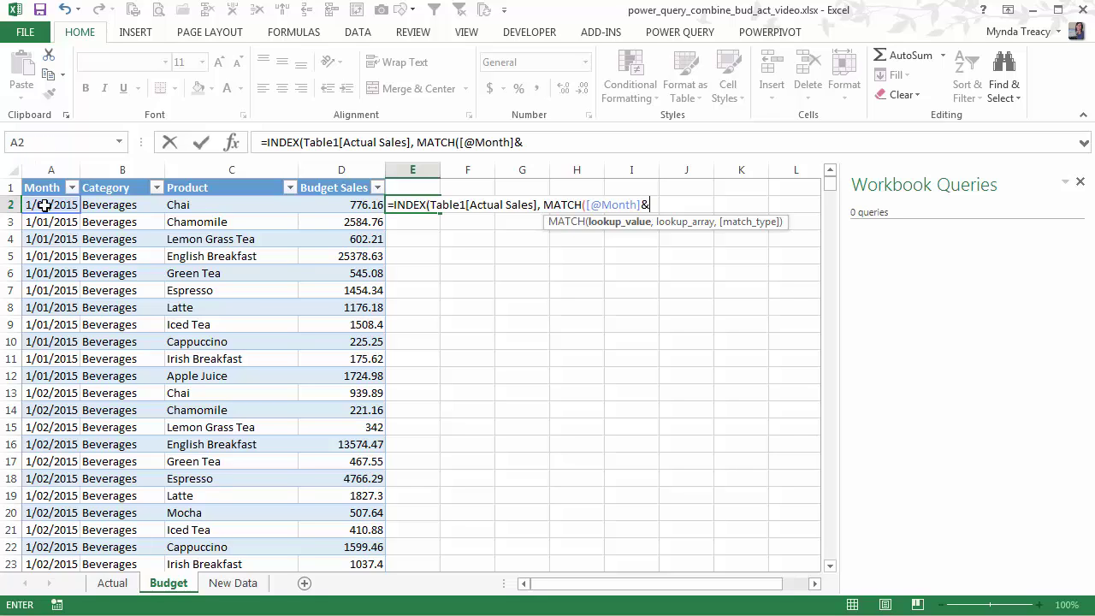
pyautogui.click(103, 211)
pyautogui.write('*')
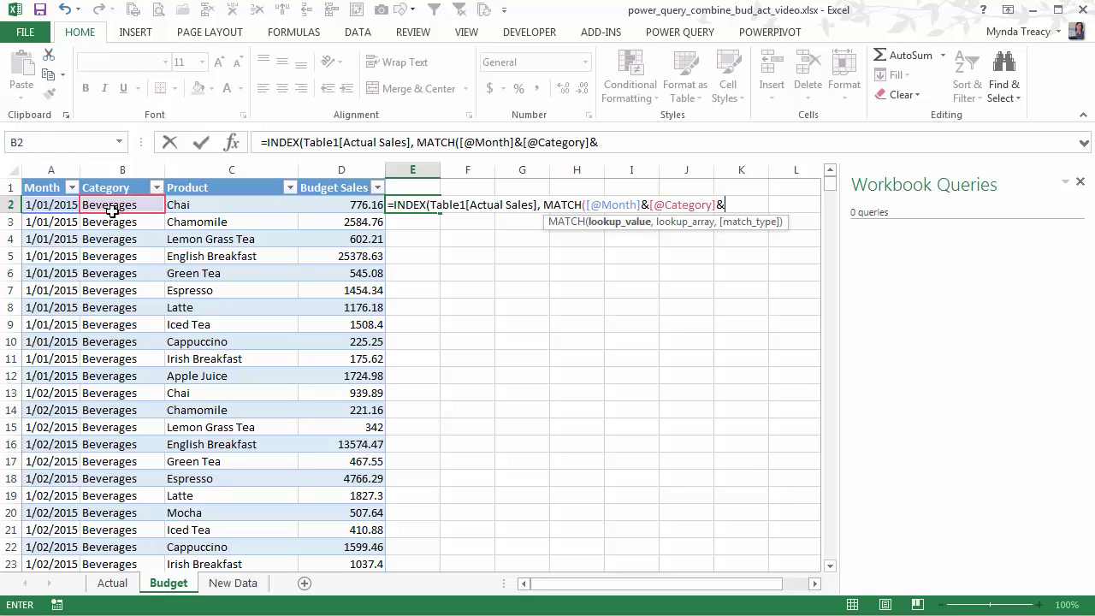
pyautogui.click(194, 205)
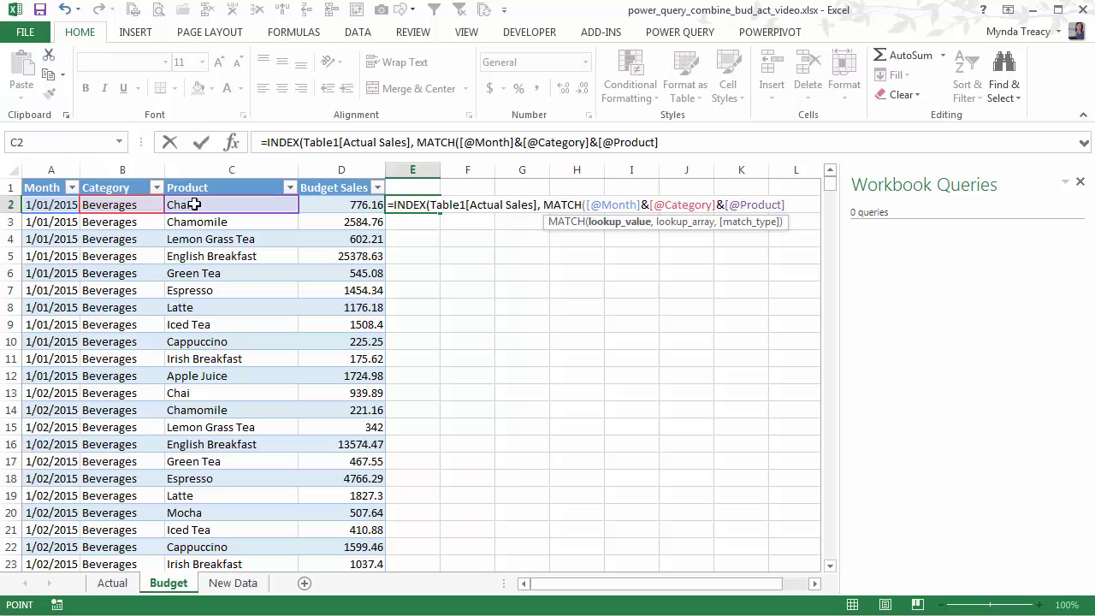
pyautogui.write(',')
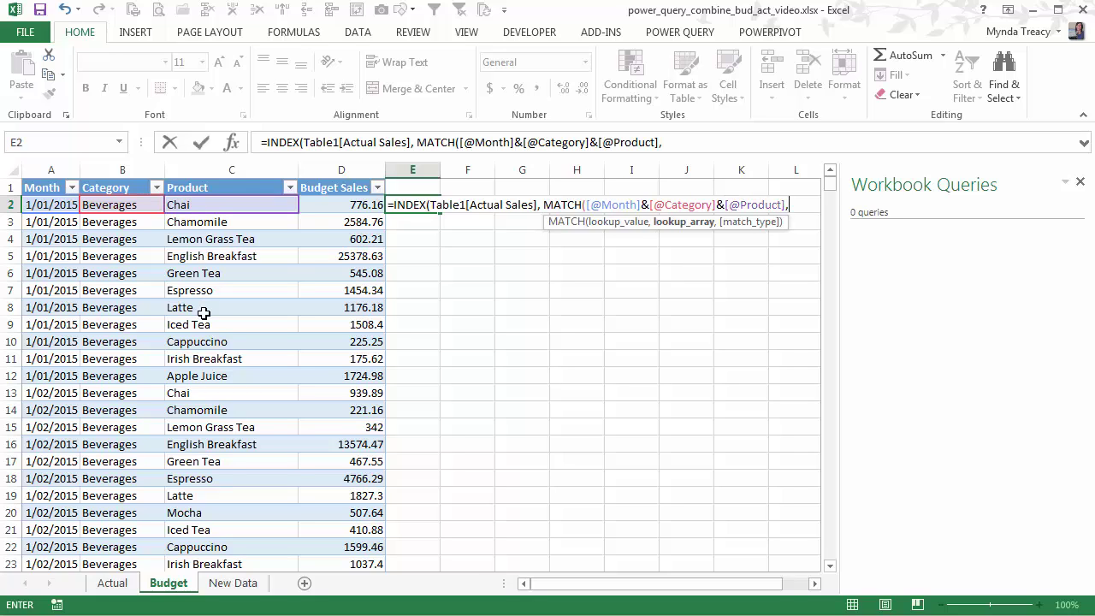
# Finish MATCH against Table1[Month]&Table1[Category]&Table1[Product] with exact match, entered as an array formula
pyautogui.click(111, 583)
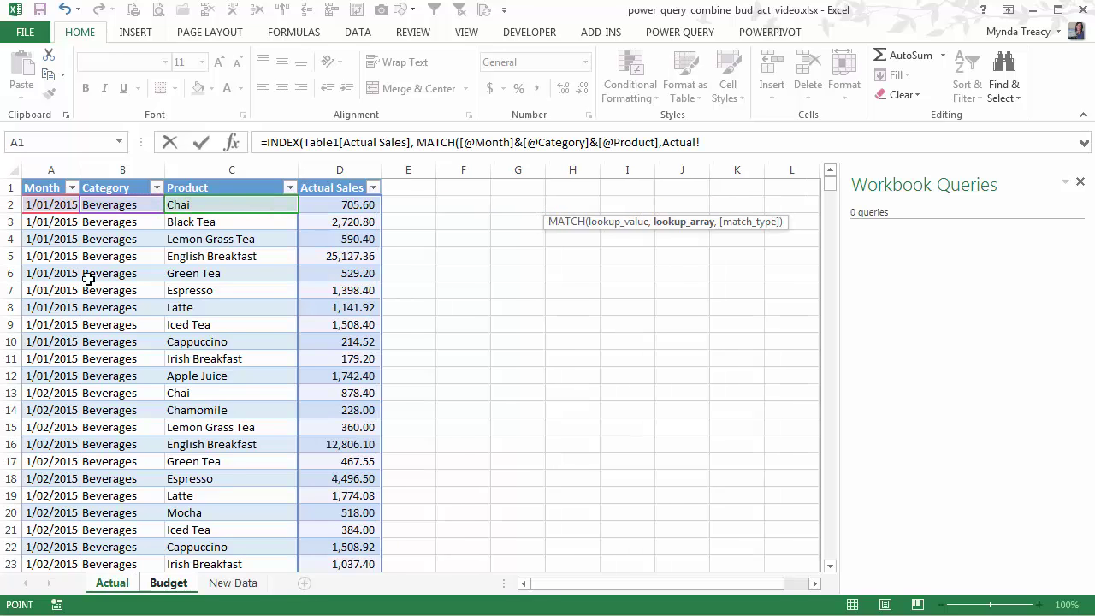
pyautogui.click(61, 209)
pyautogui.hotkey('ctrl', 'shift', 'Down')
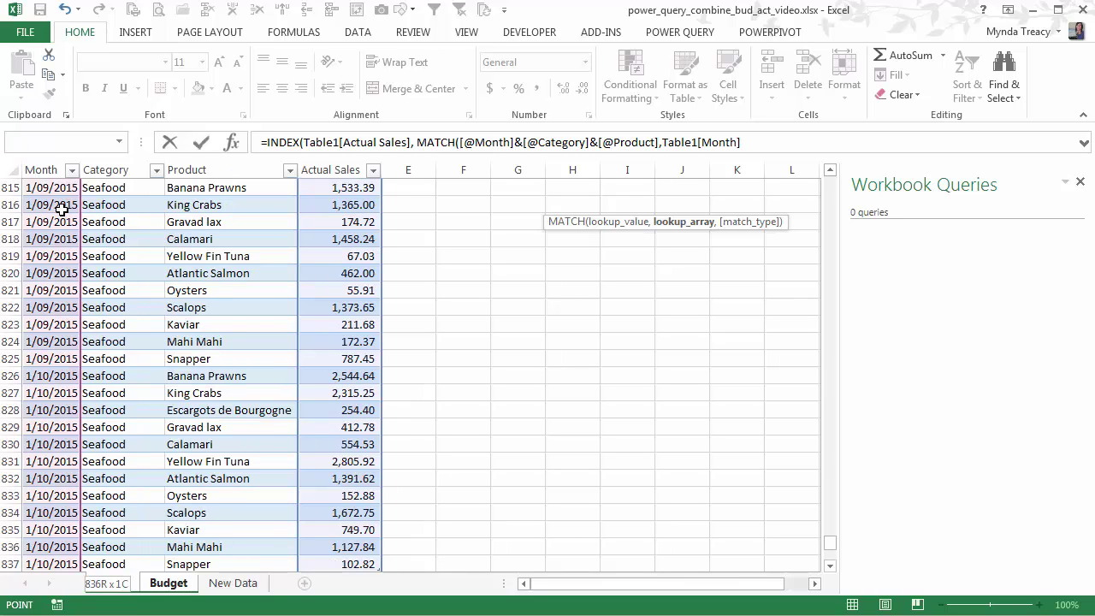
pyautogui.write('&tab')
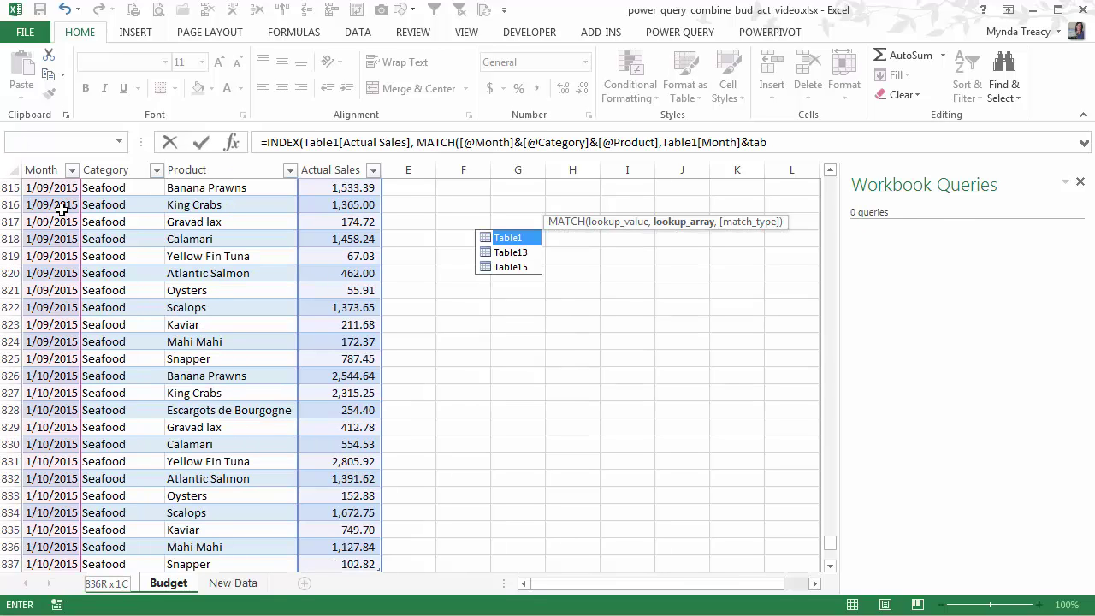
pyautogui.press('Tab')
pyautogui.write('[Ac')
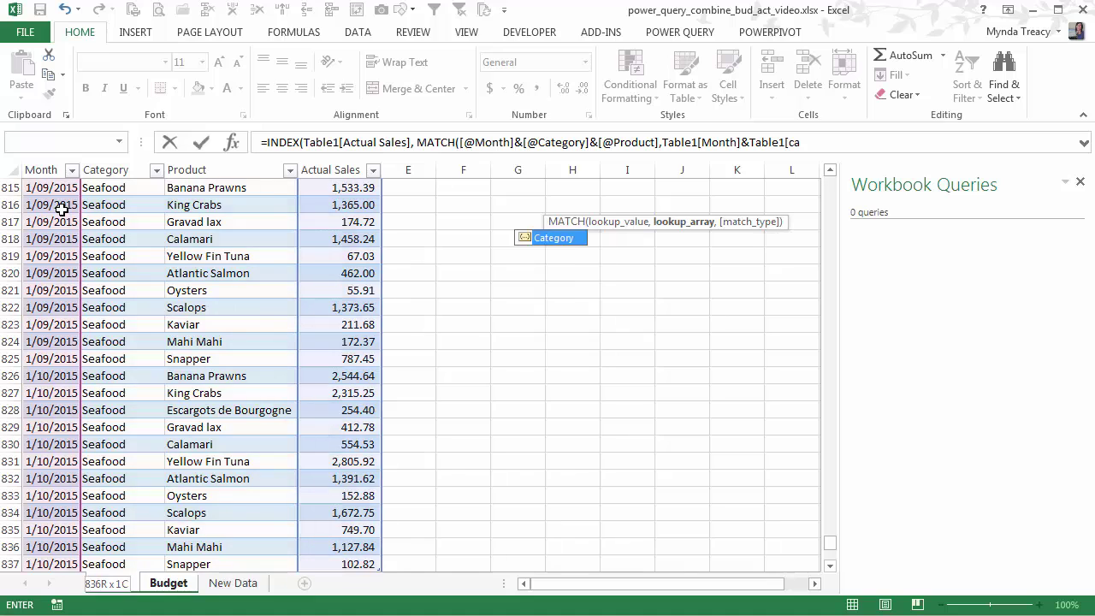
pyautogui.press('Tab')
pyautogui.write(']&tab')
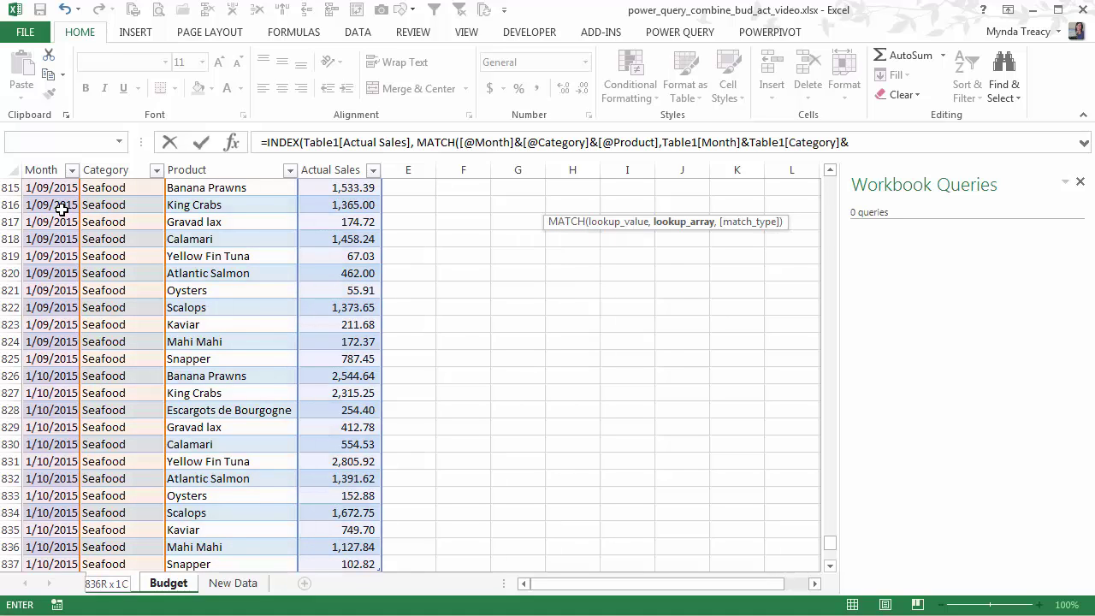
pyautogui.press('Tab')
pyautogui.write('[')
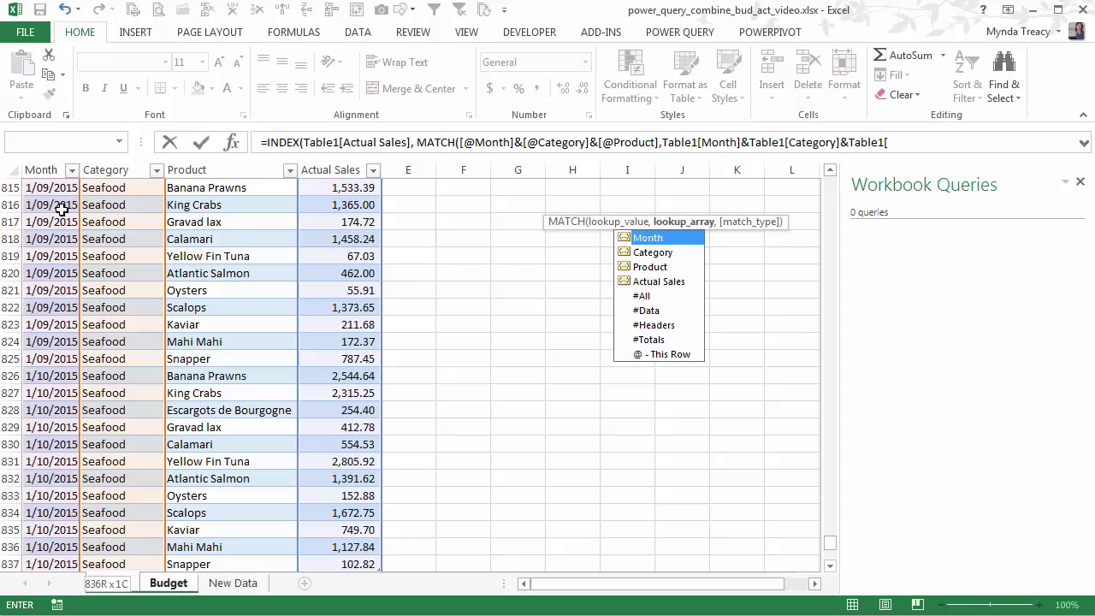
pyautogui.write('pro')
pyautogui.press('Tab')
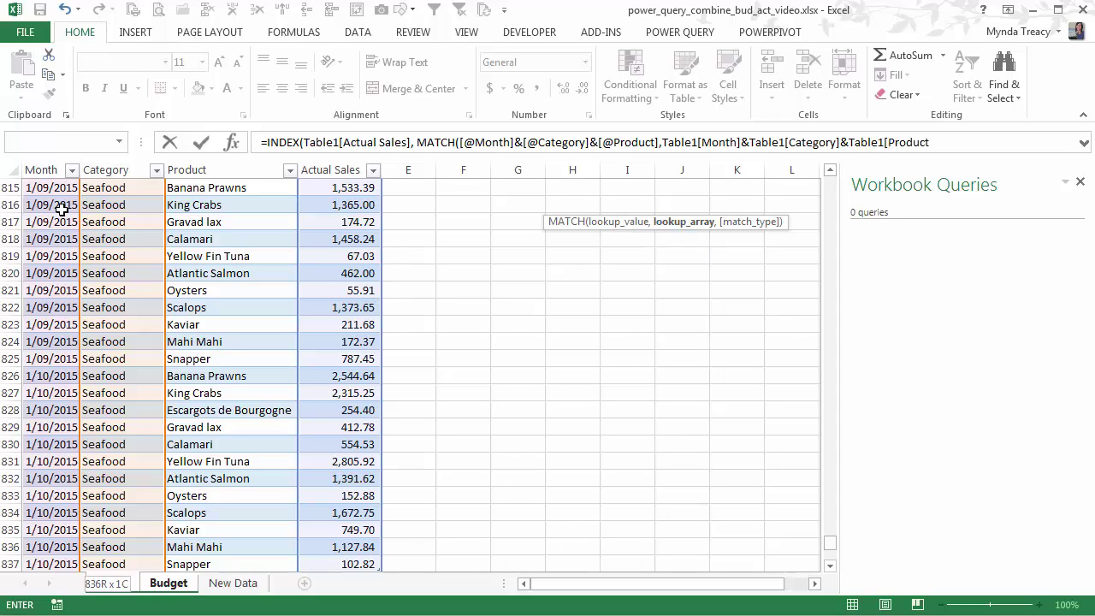
pyautogui.write('],')
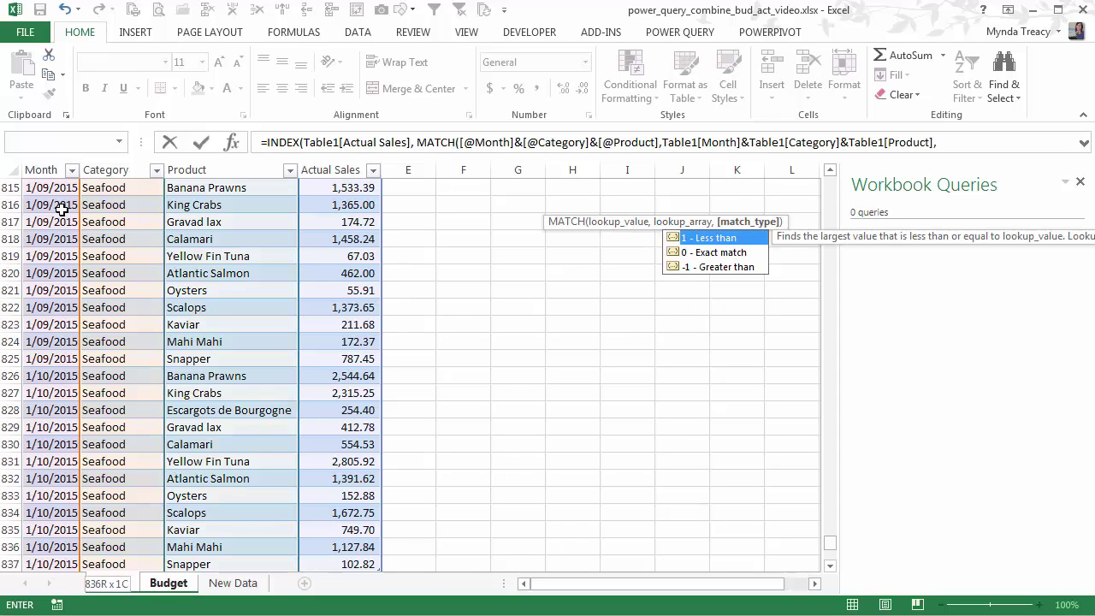
pyautogui.write('0)')
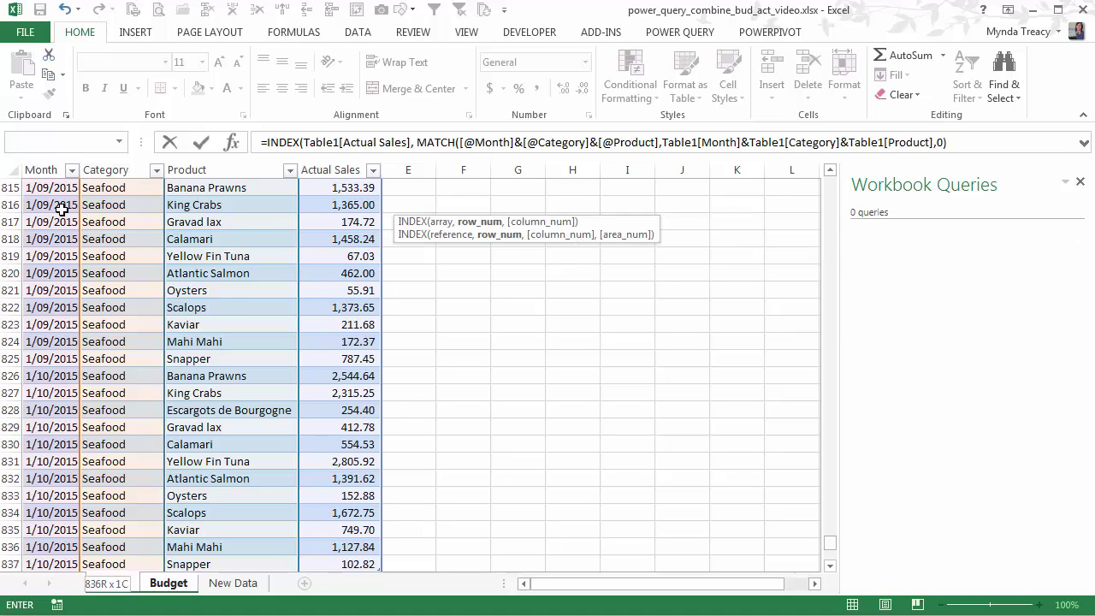
pyautogui.write(')')
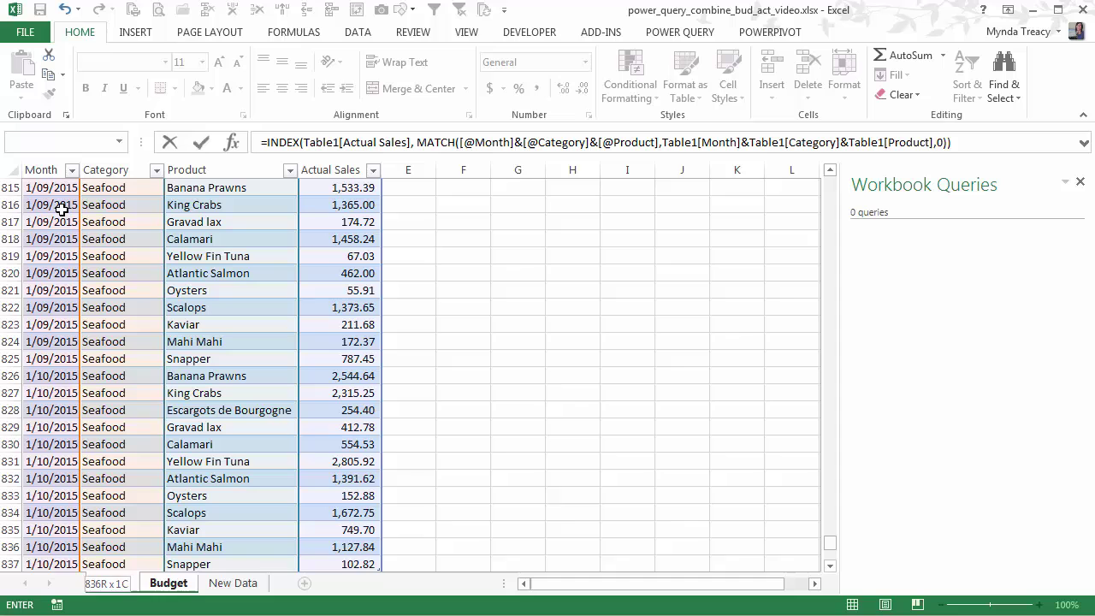
pyautogui.hotkey('ctrl', 'shift', 'Return')
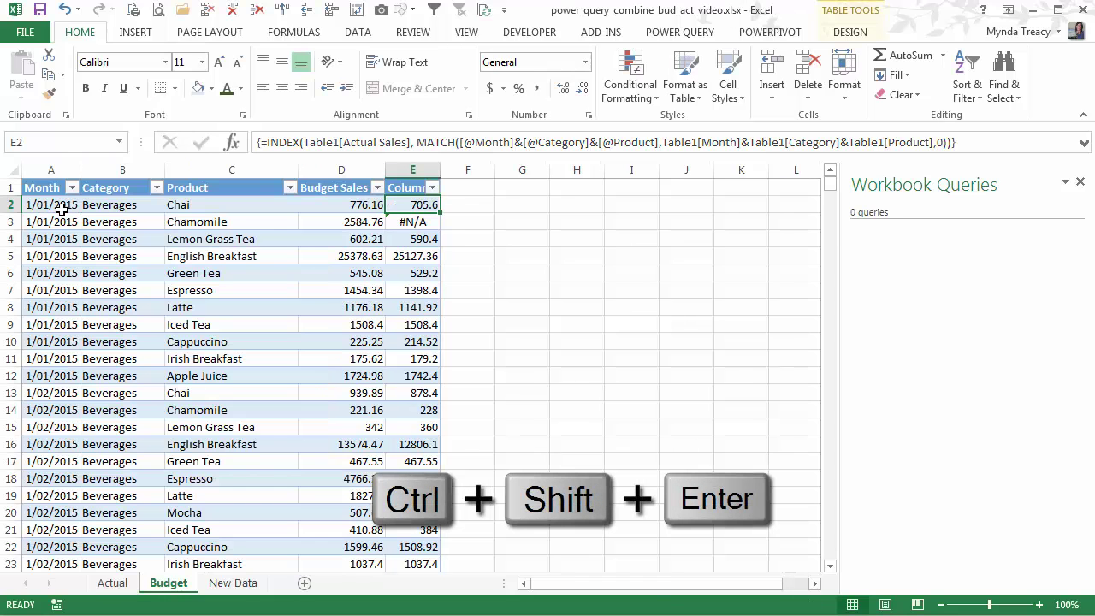
# Title the new column 'Actual Sales' and widen column E to show it
pyautogui.press('Down')
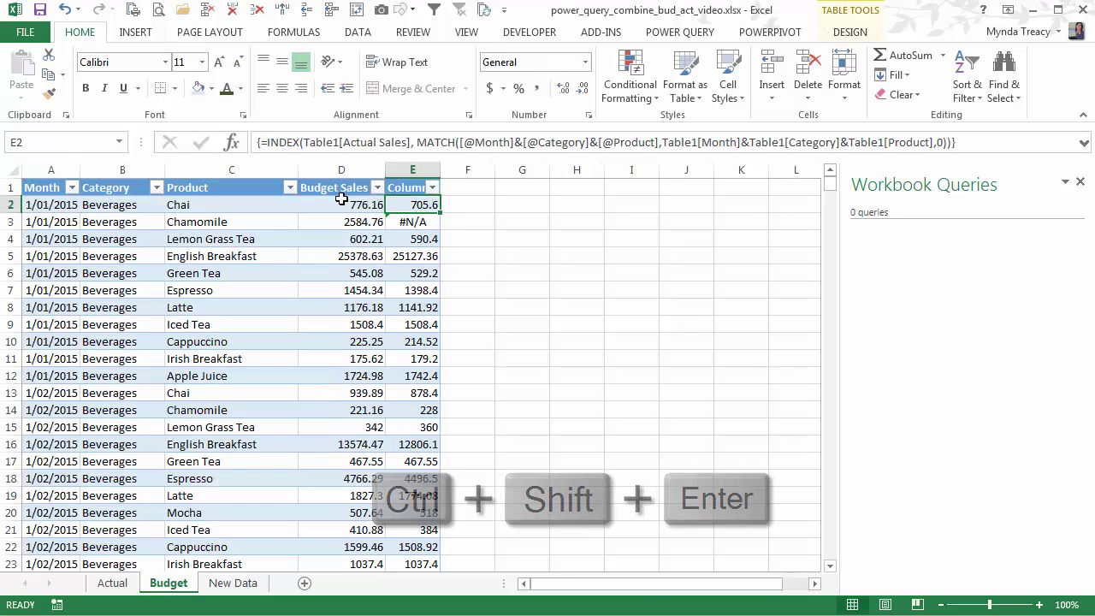
pyautogui.doubleClick(439, 170)
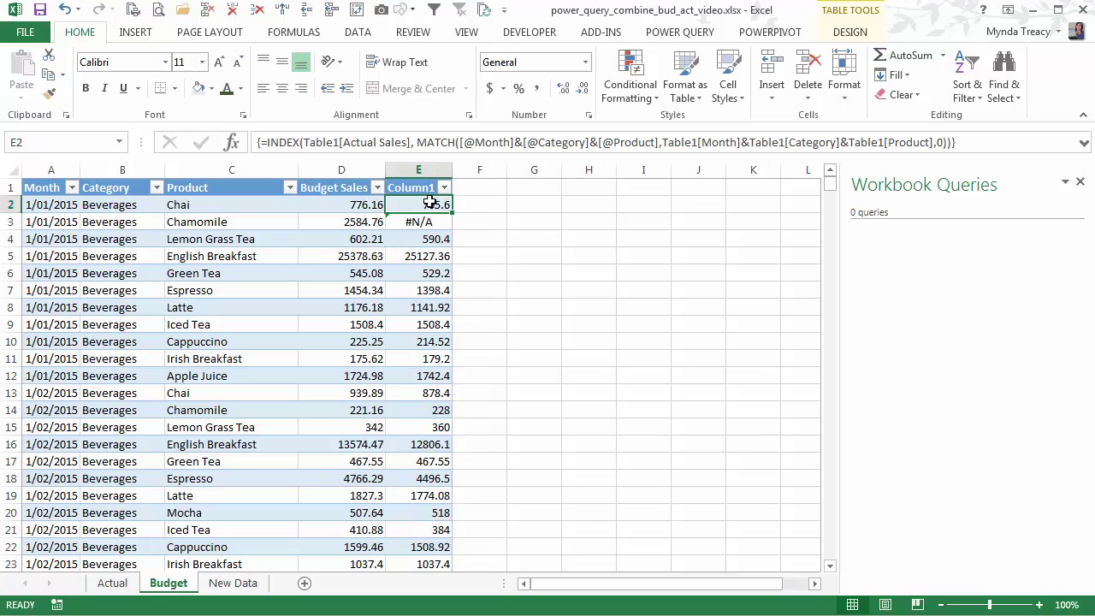
pyautogui.click(414, 187)
pyautogui.write('Actual')
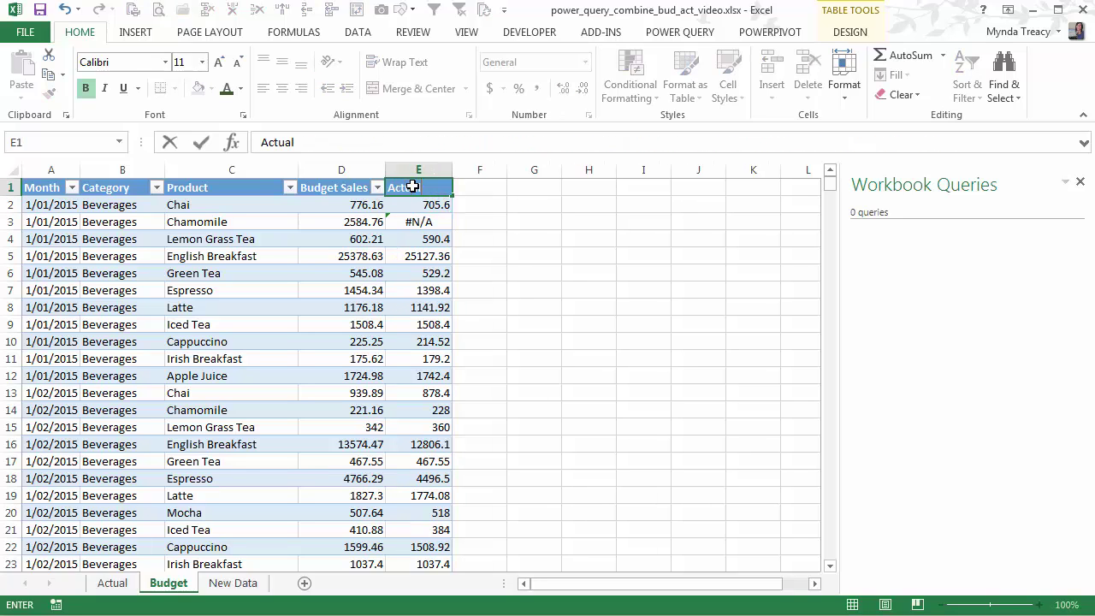
pyautogui.write(' Sales')
pyautogui.press('Return')
pyautogui.press('Down')
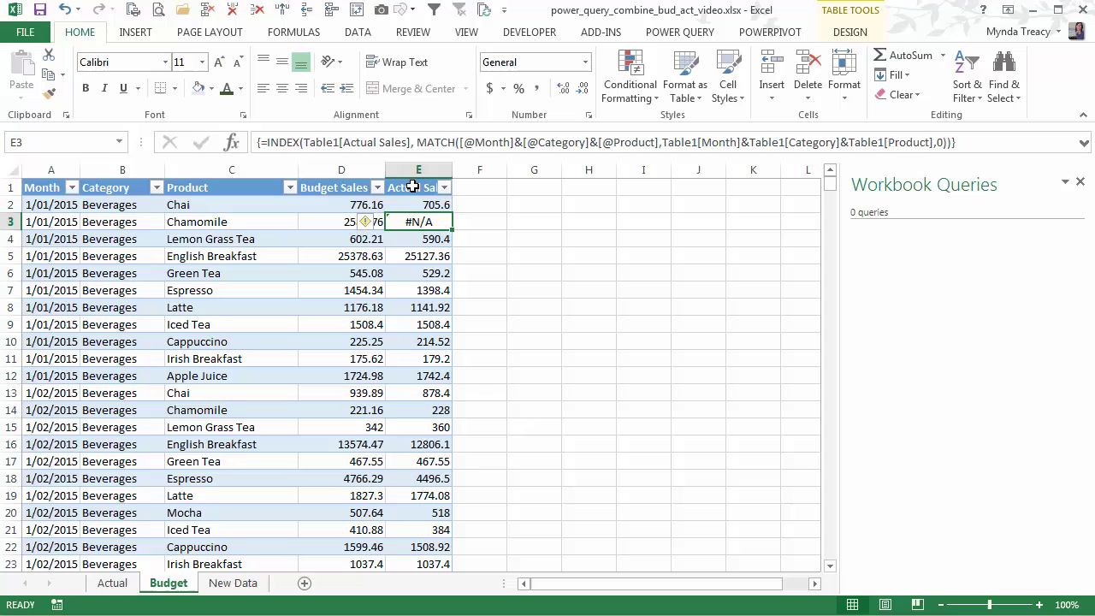
pyautogui.moveTo(452, 171); pyautogui.dragTo(492, 171)
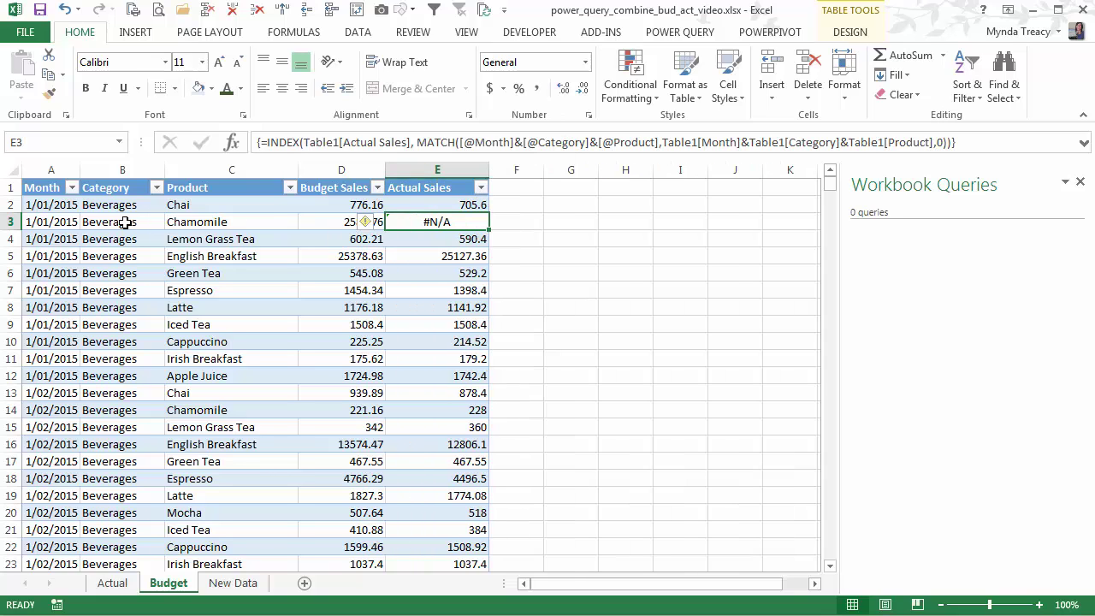
# Check the unmatched Chamomile row and clear its #N/A result in E3
pyautogui.click(76, 222)
pyautogui.click(211, 222)
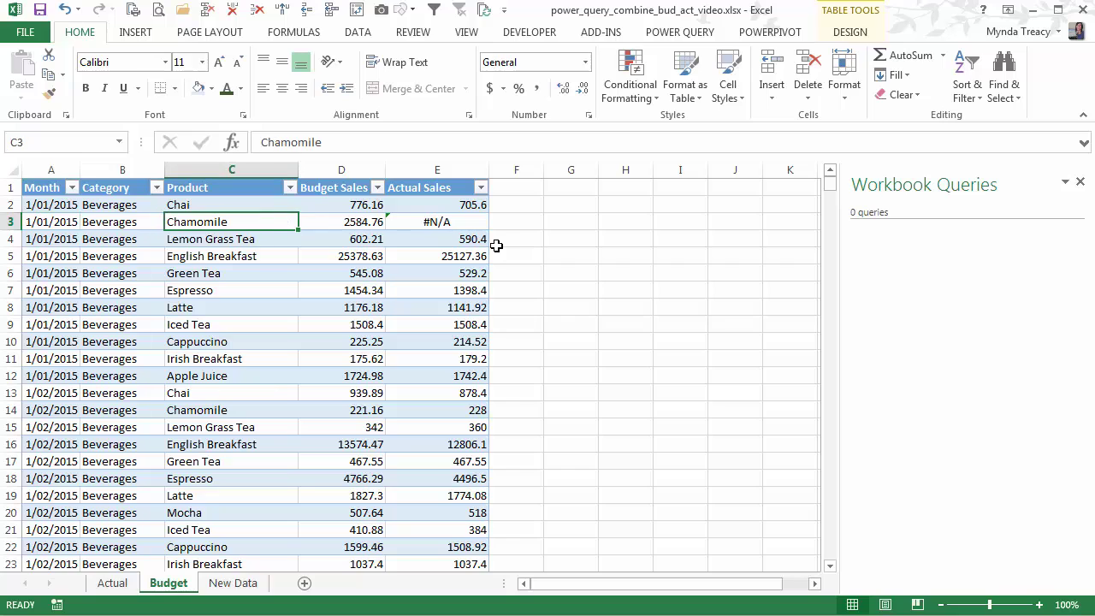
pyautogui.click(470, 220)
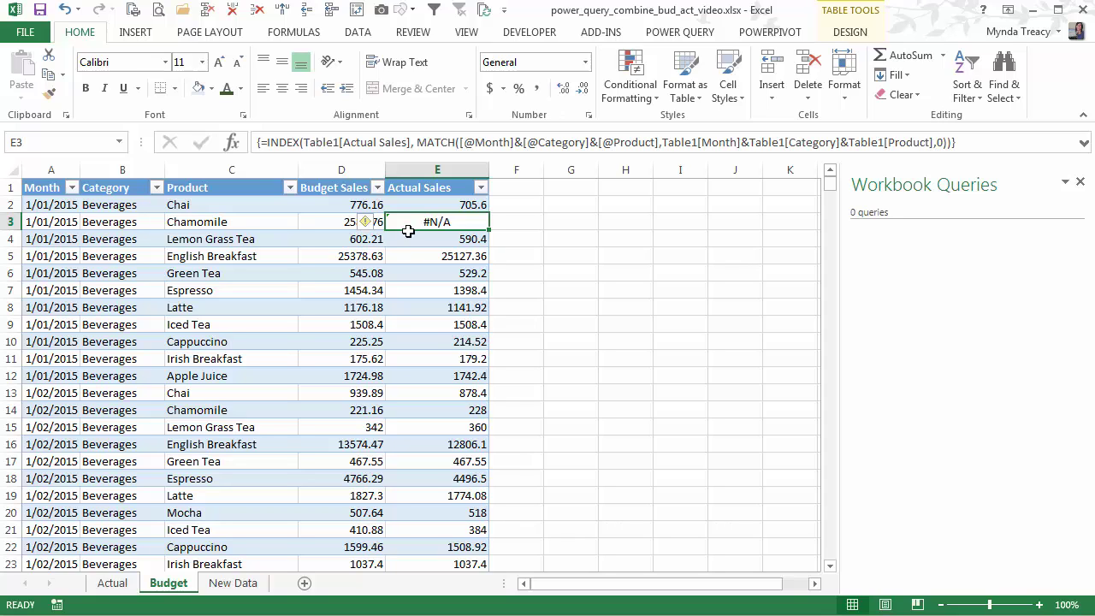
pyautogui.press('F2')
# Apply Accounting number format to the Actual Sales values in column E
pyautogui.hotkey('ctrl', 'shift', 'Return')
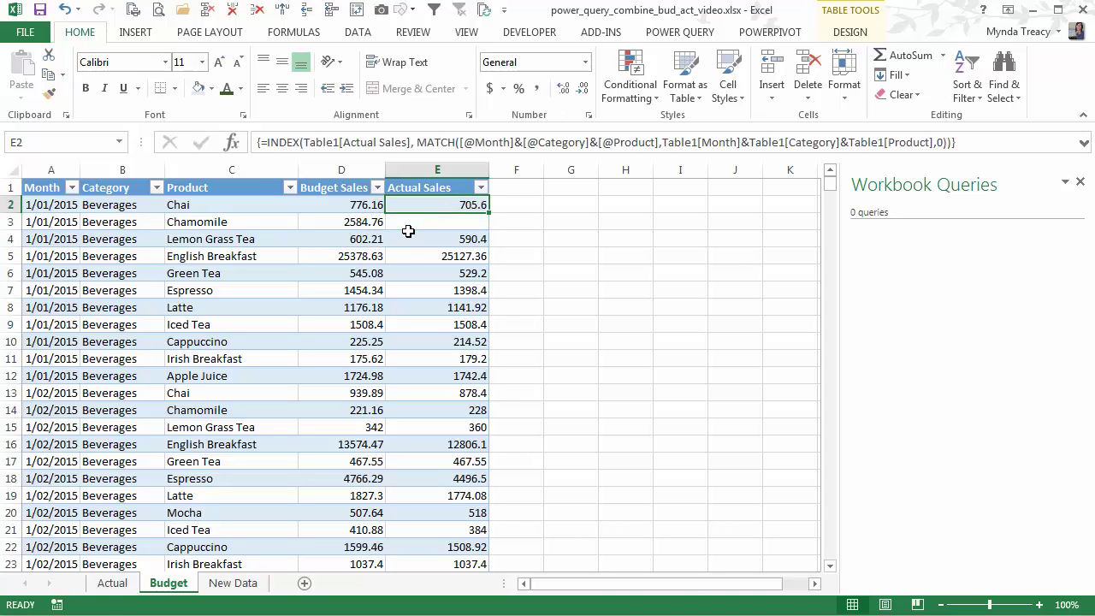
pyautogui.press('End')
pyautogui.hotkey('shift', 'Down')
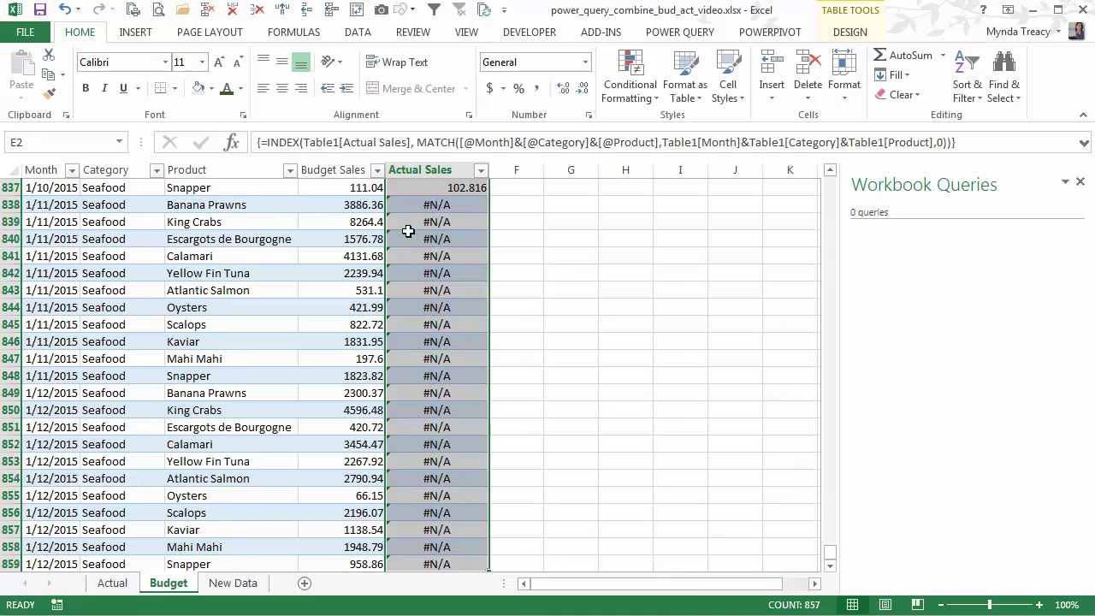
pyautogui.keyDown('shift'); pyautogui.click(402, 187); pyautogui.keyUp('shift')
pyautogui.scroll(3, 675, 368)
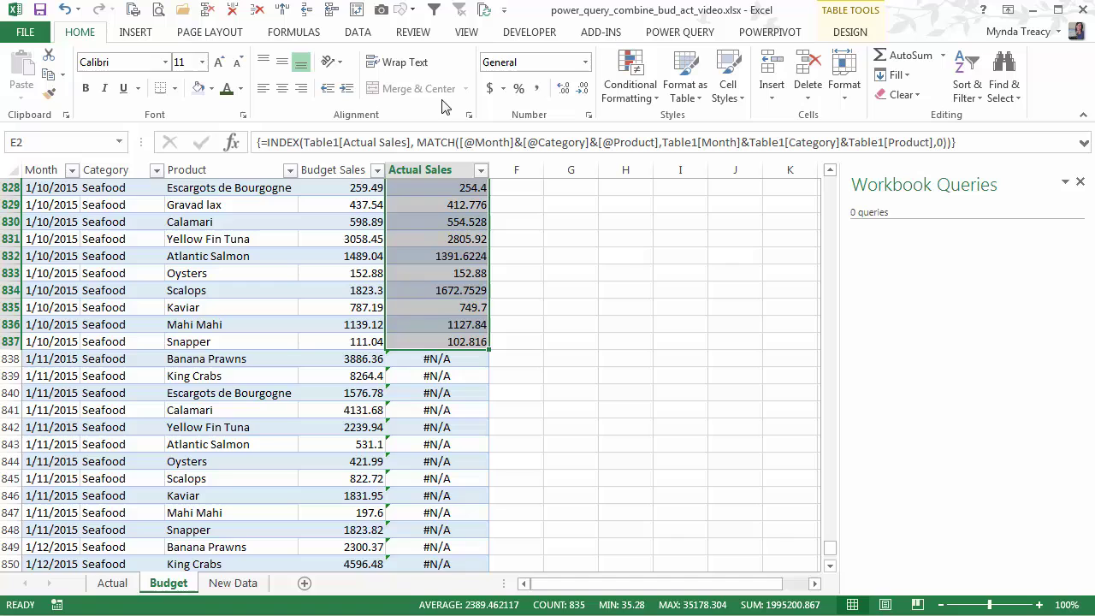
pyautogui.click(538, 89)
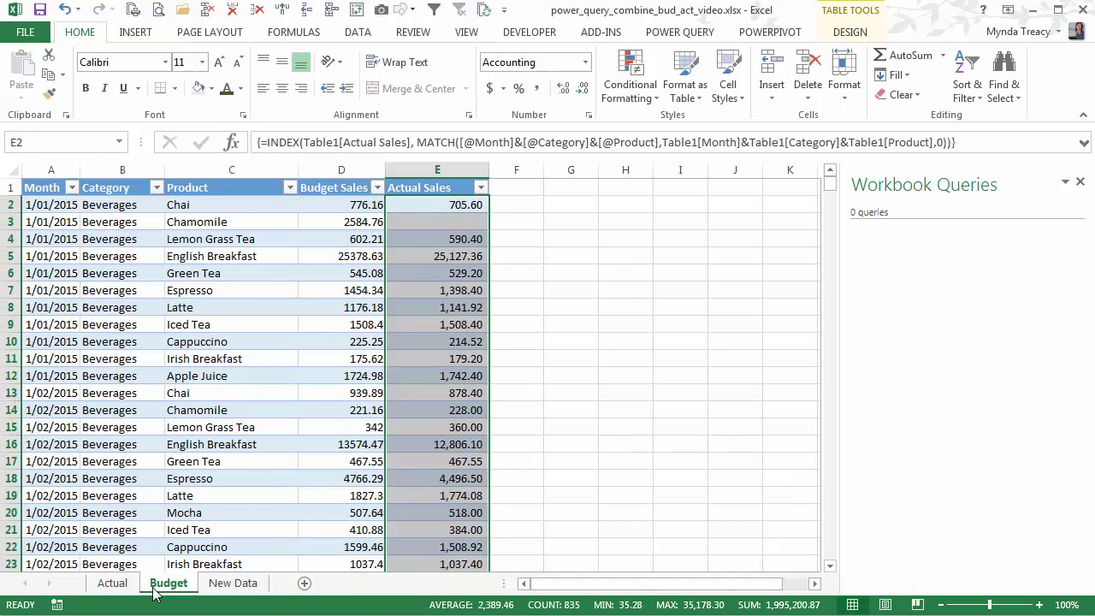
# Compare against the Actual sheet's Actual Sales values, then return to the blank Chamomile cell E3
pyautogui.click(118, 588)
pyautogui.click(354, 220)
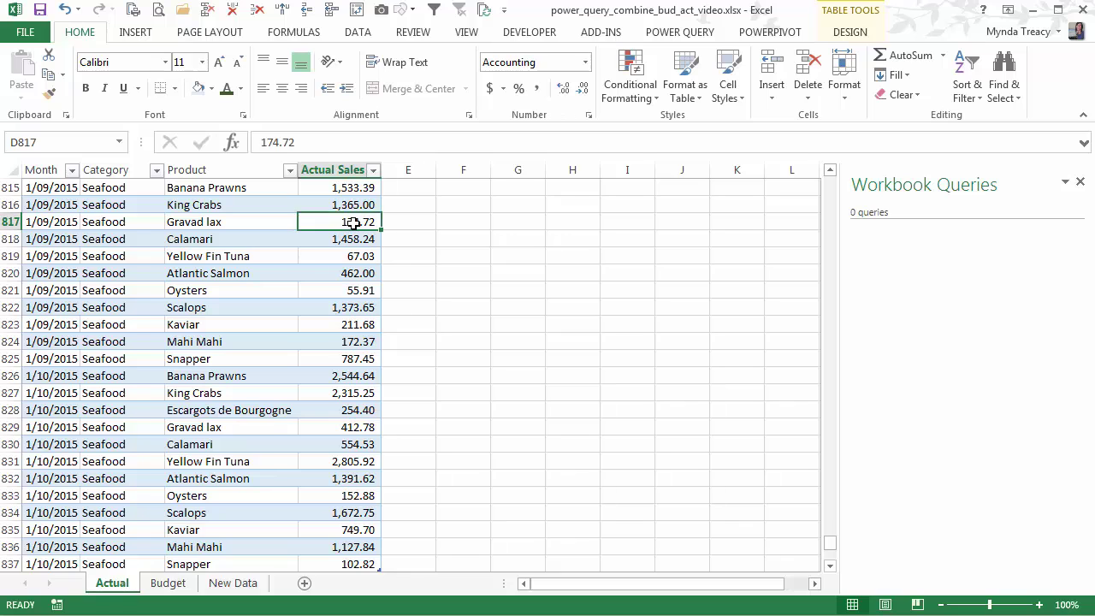
pyautogui.hotkey('ctrl', 'Up')
pyautogui.press('Down')
pyautogui.hotkey('ctrl', 'shift', 'Down')
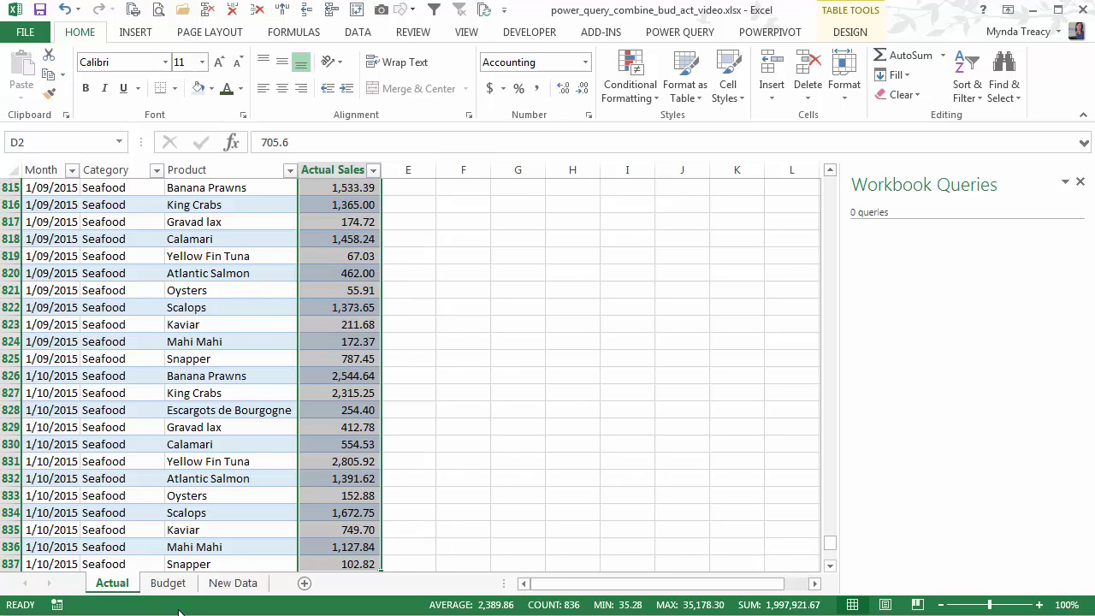
pyautogui.click(168, 582)
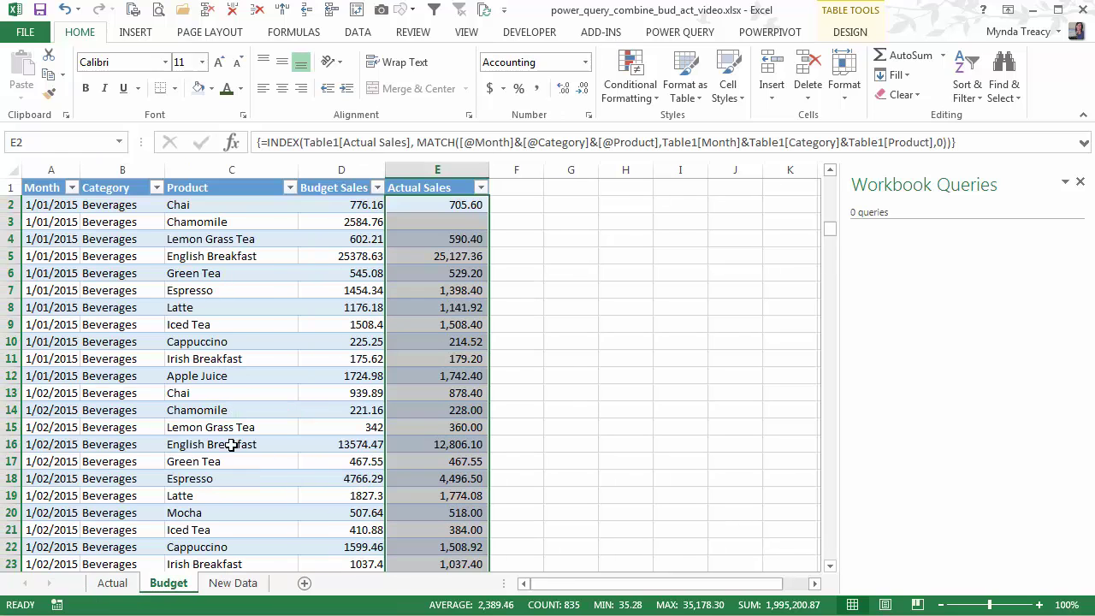
pyautogui.click(453, 222)
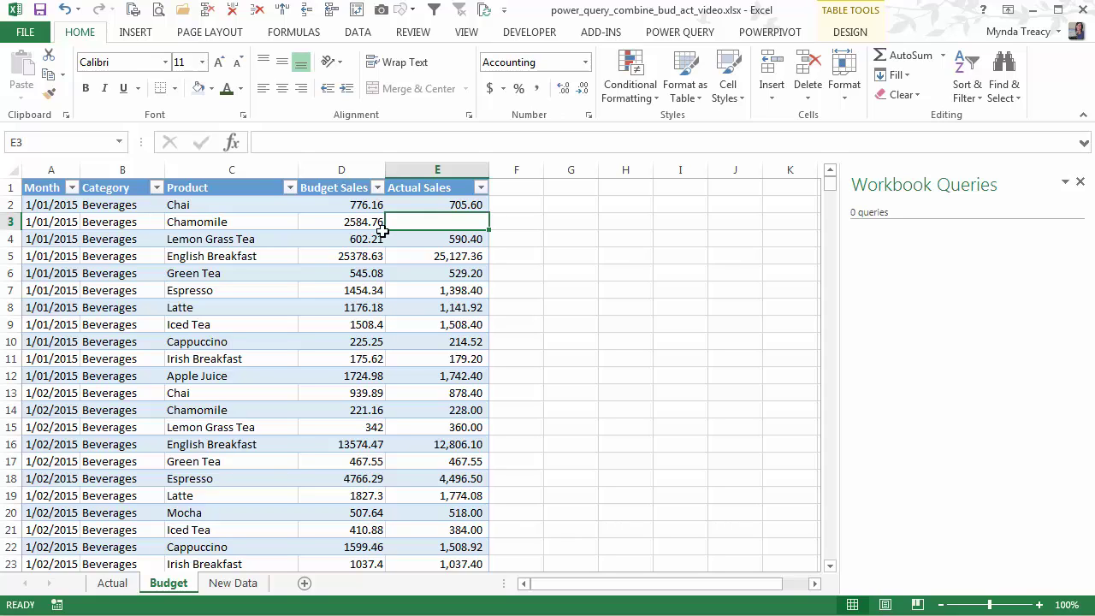
# Remove the Actual Sales column from the Budget table and go to the top of the Actual table
pyautogui.click(236, 13)
pyautogui.click(377, 221)
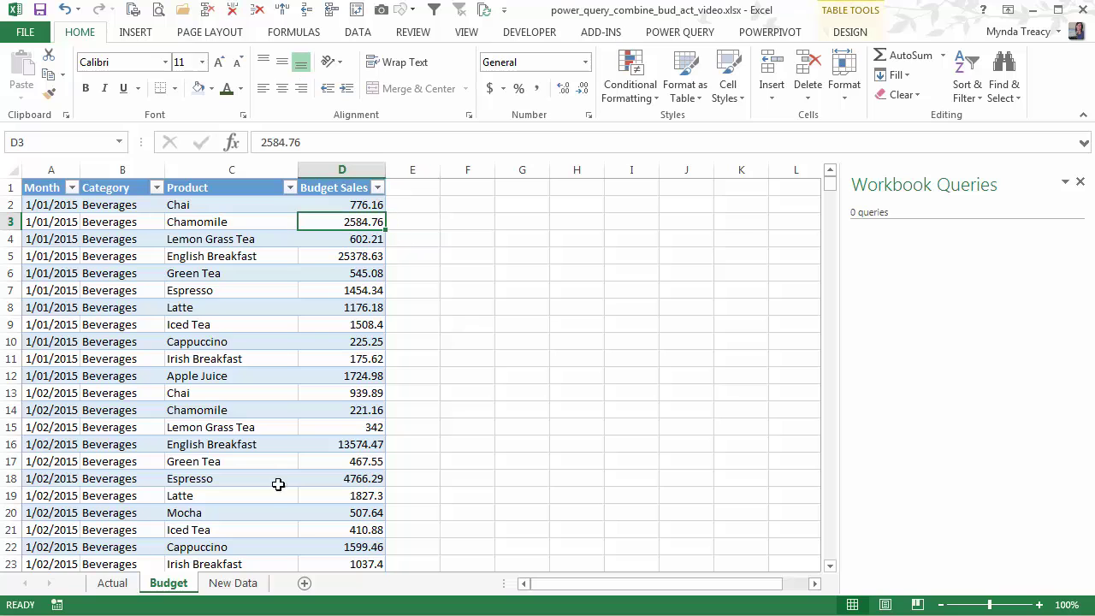
pyautogui.click(117, 583)
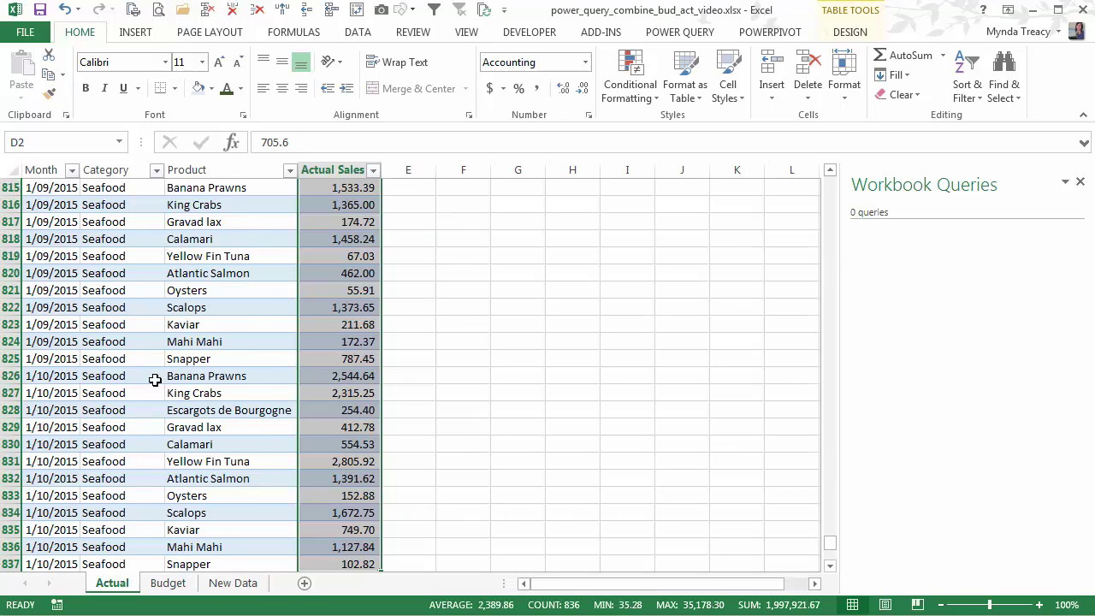
pyautogui.click(163, 357)
pyautogui.hotkey('ctrl', 'Home')
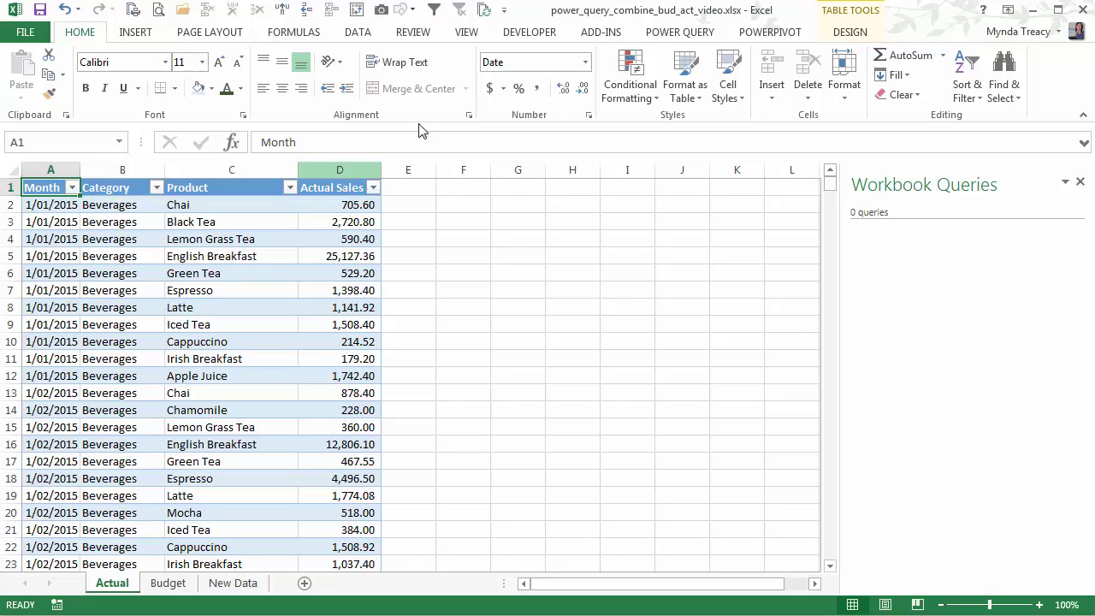
# Create a Power Query named Actuals from the Actual table, loaded as connection only
pyautogui.click(673, 34)
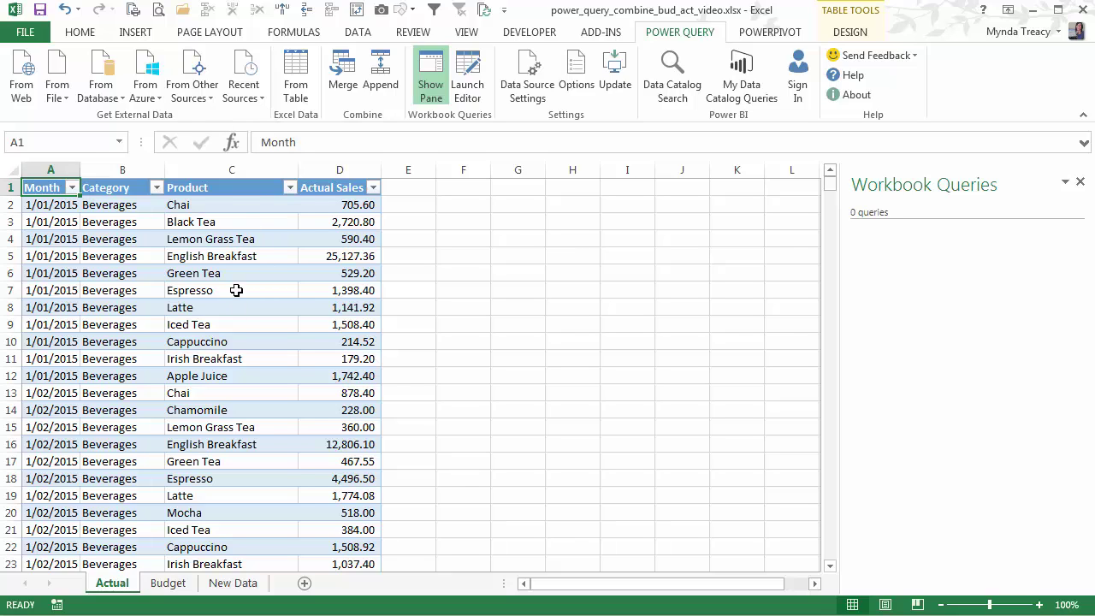
pyautogui.click(292, 84)
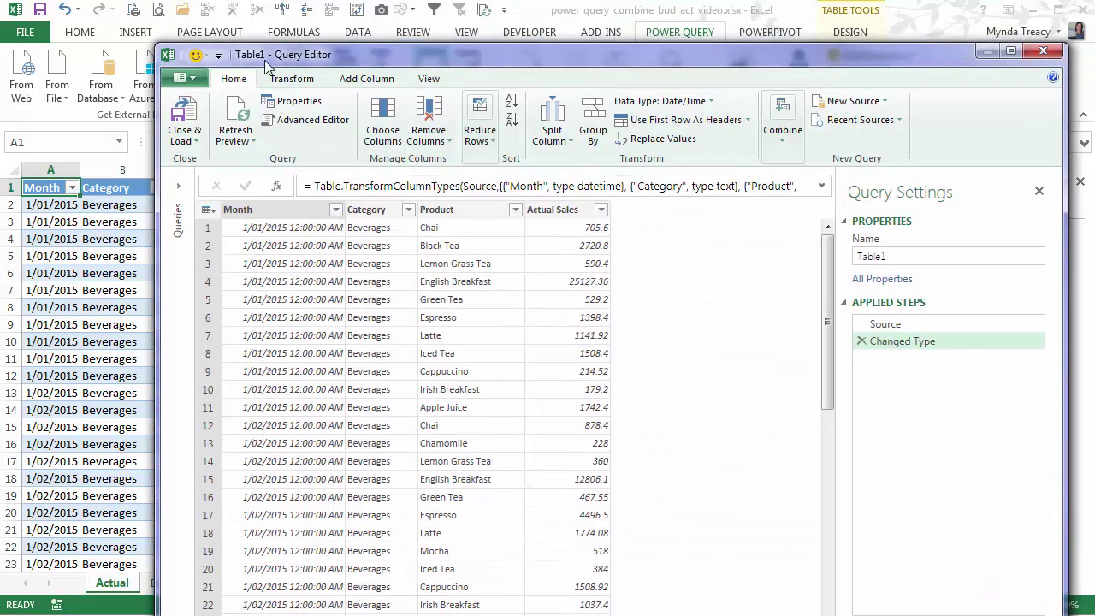
pyautogui.moveTo(265, 65); pyautogui.dragTo(199, 25)
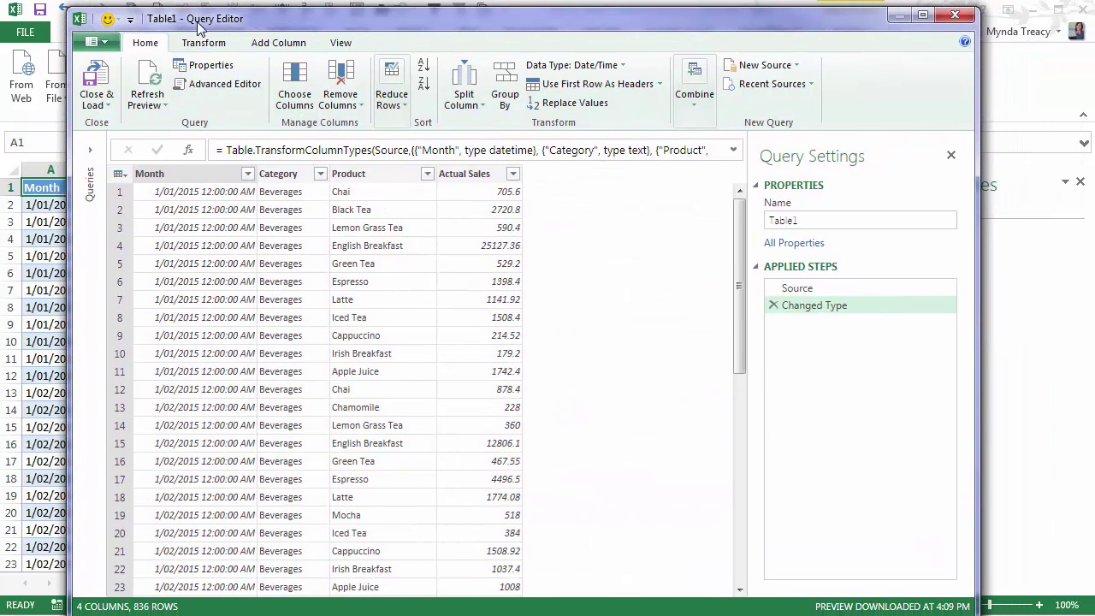
pyautogui.doubleClick(799, 220)
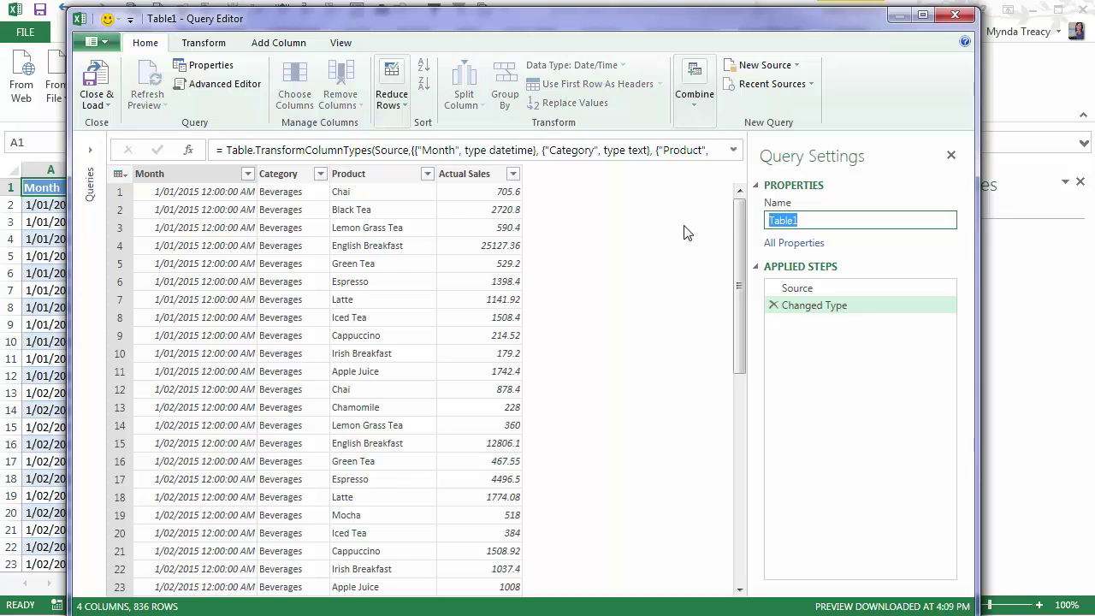
pyautogui.write('Actuals')
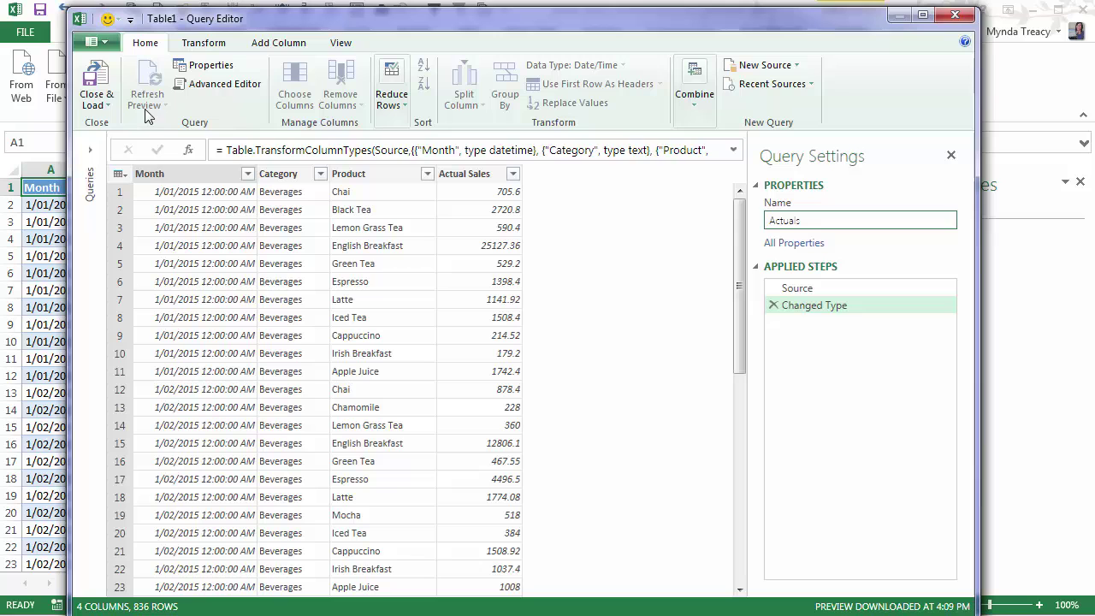
pyautogui.click(95, 103)
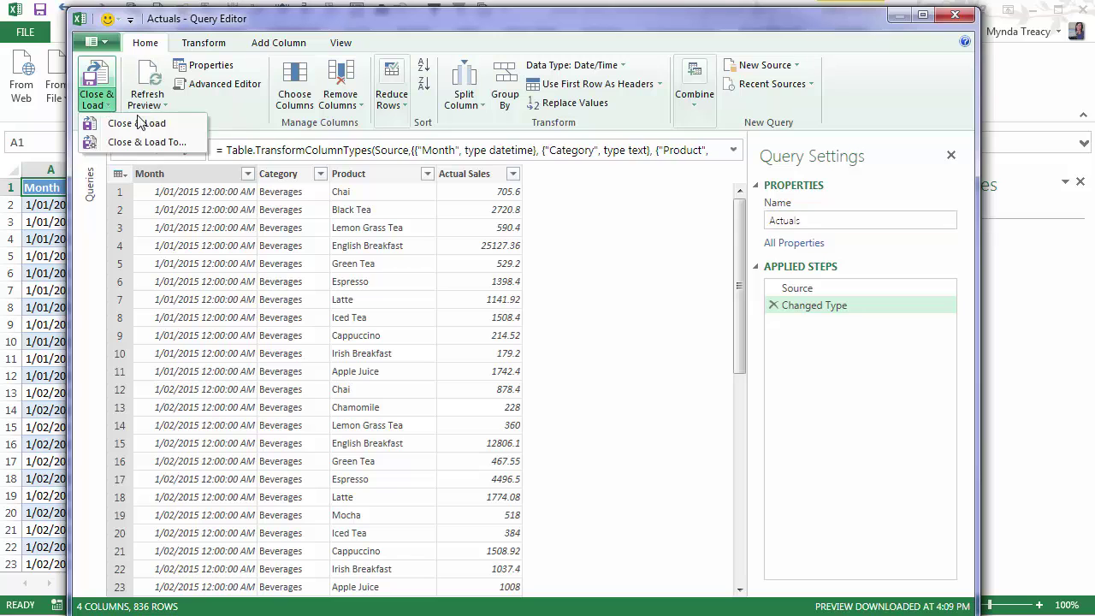
pyautogui.click(178, 143)
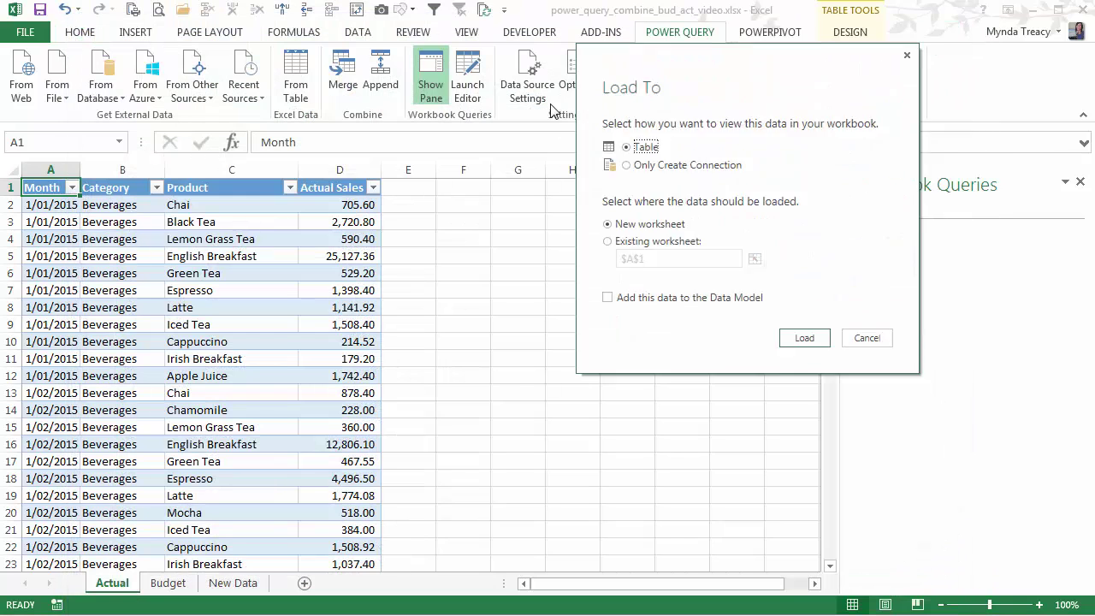
pyautogui.click(434, 247)
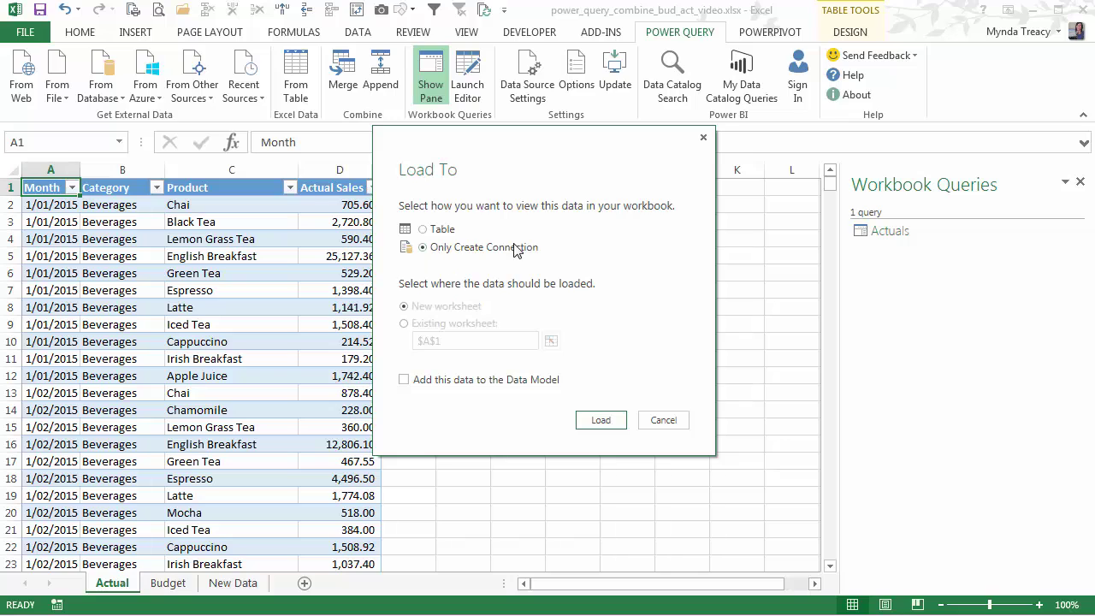
pyautogui.click(590, 422)
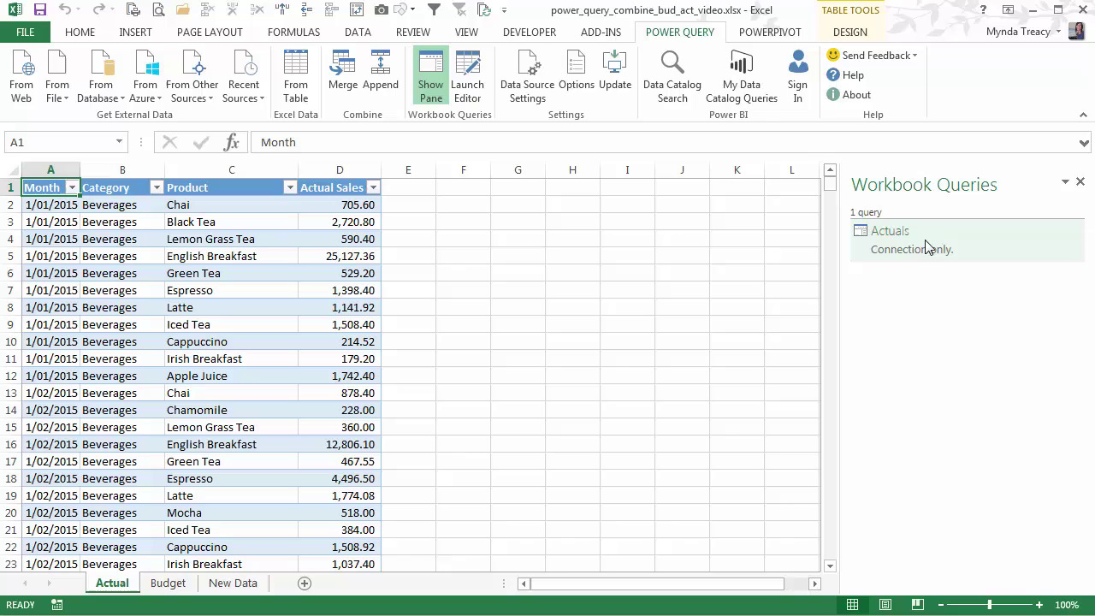
pyautogui.moveTo(968, 257)
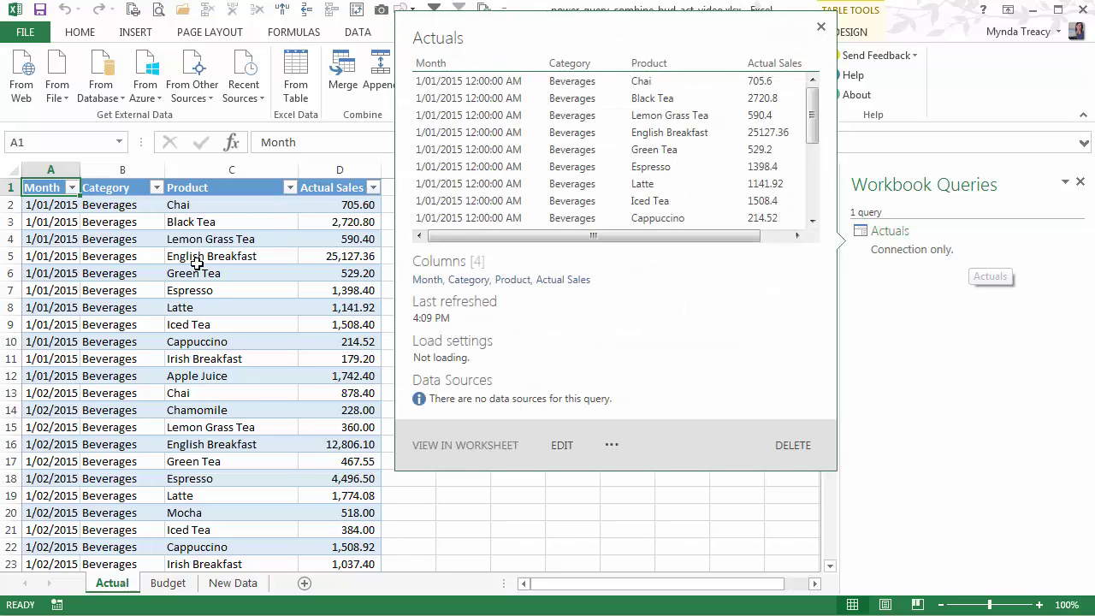
# Build a query named Budget from the Budget Sales table and load it as connection only
pyautogui.click(168, 583)
pyautogui.click(158, 462)
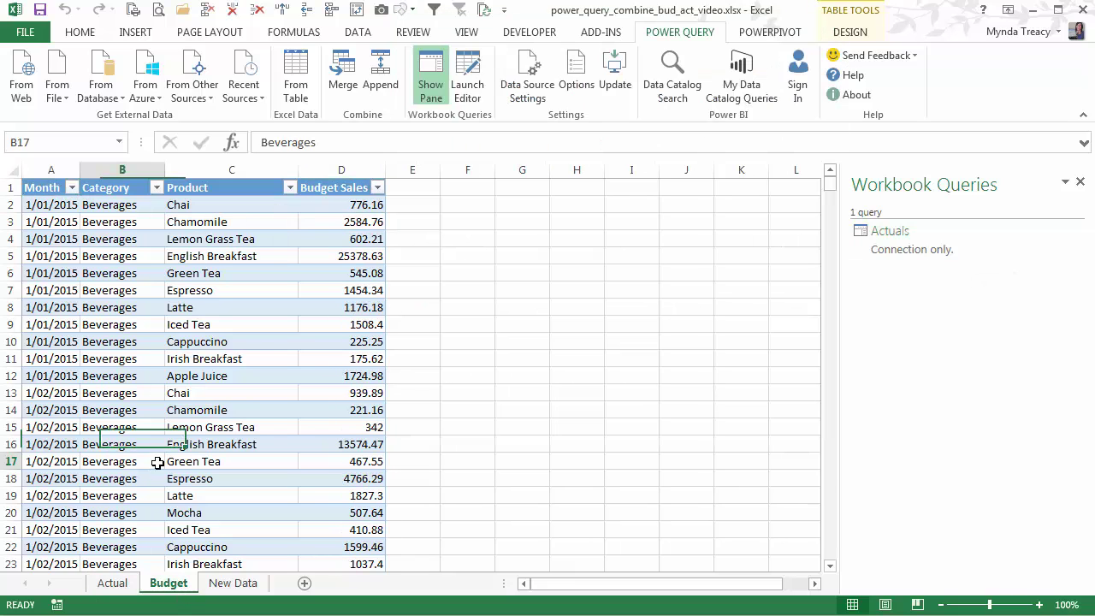
pyautogui.click(305, 77)
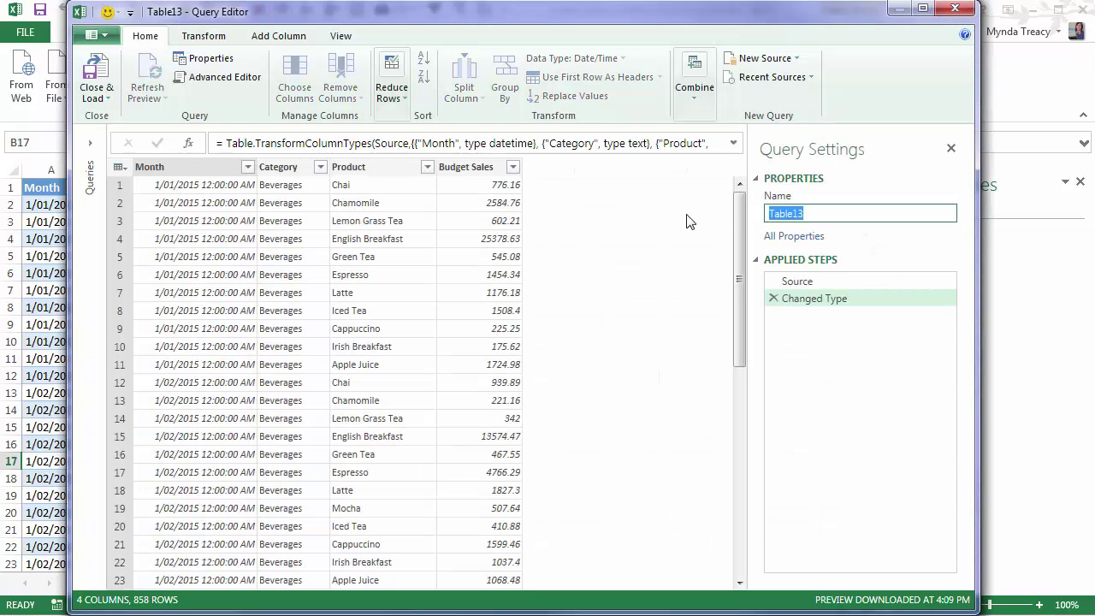
pyautogui.write('Budget')
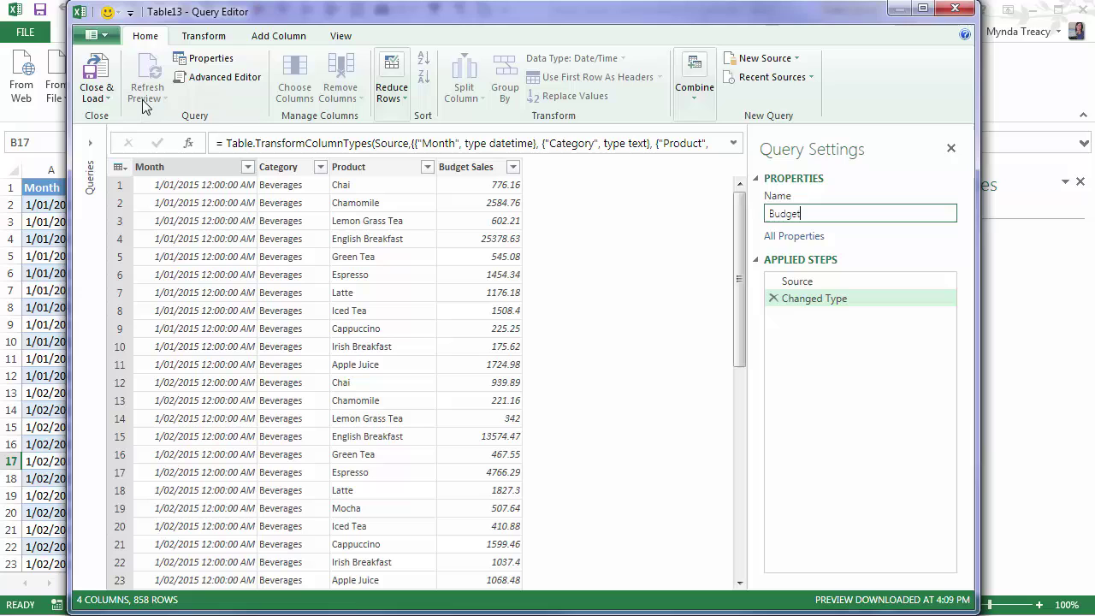
pyautogui.click(96, 92)
pyautogui.click(129, 137)
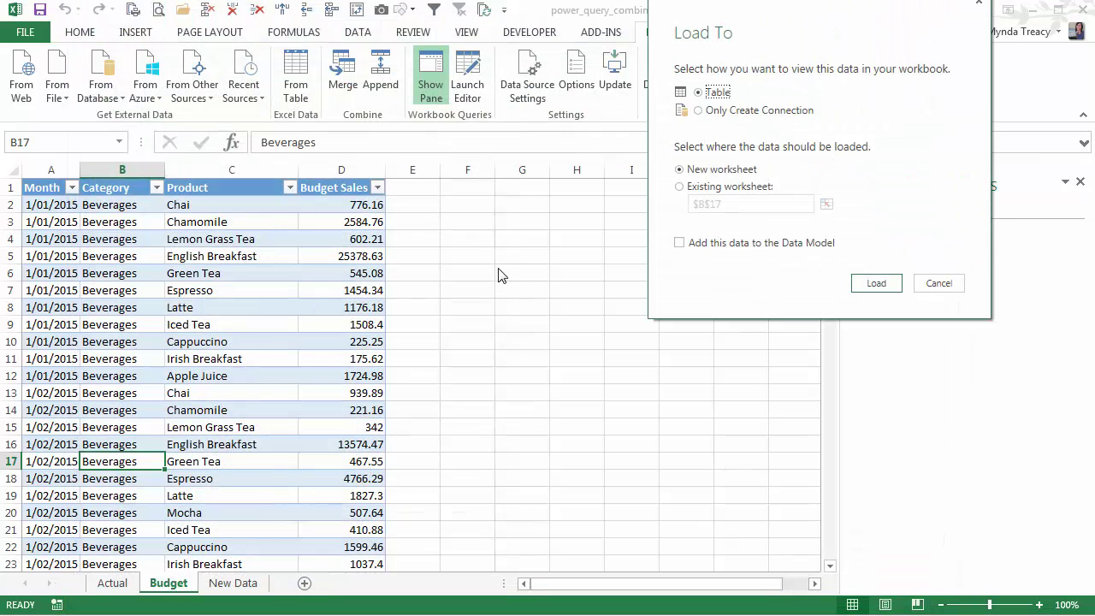
pyautogui.click(731, 110)
pyautogui.click(872, 283)
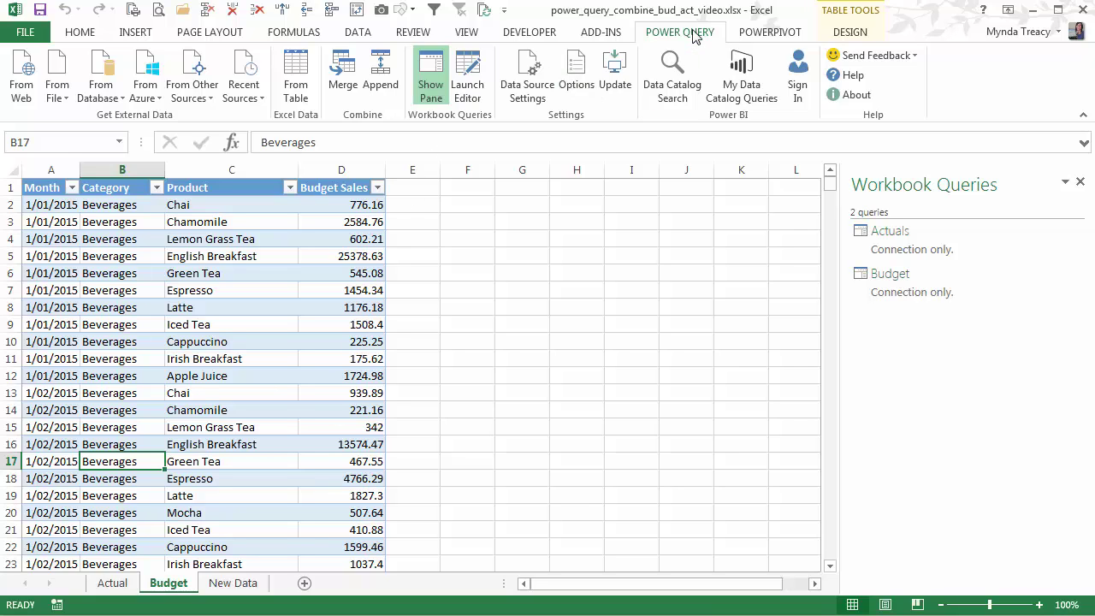
# Append the Budget query to Actuals as the primary table
pyautogui.click(382, 86)
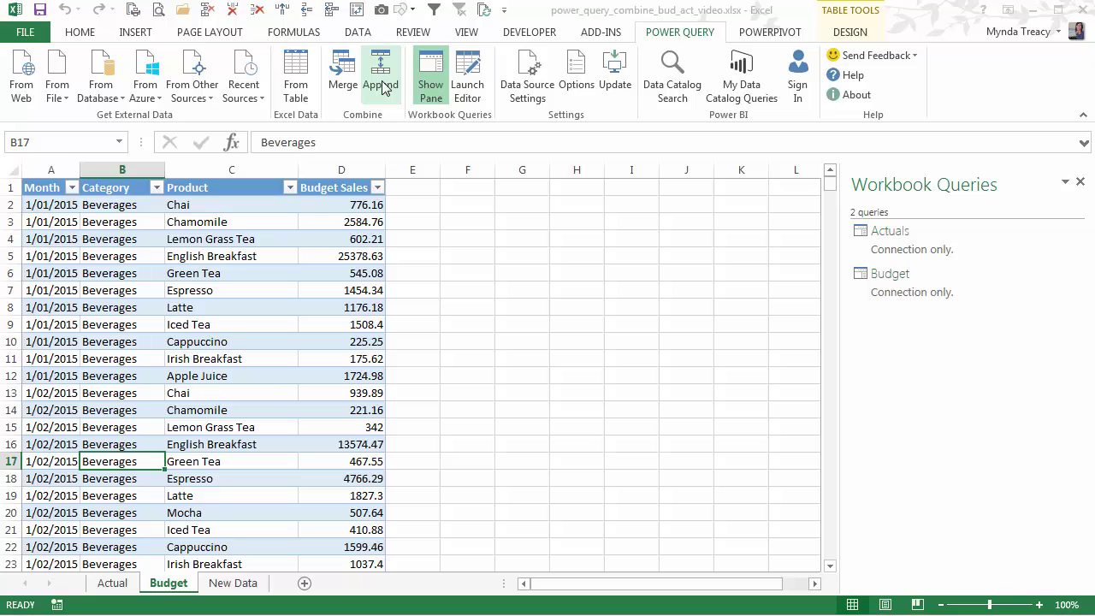
pyautogui.click(733, 140)
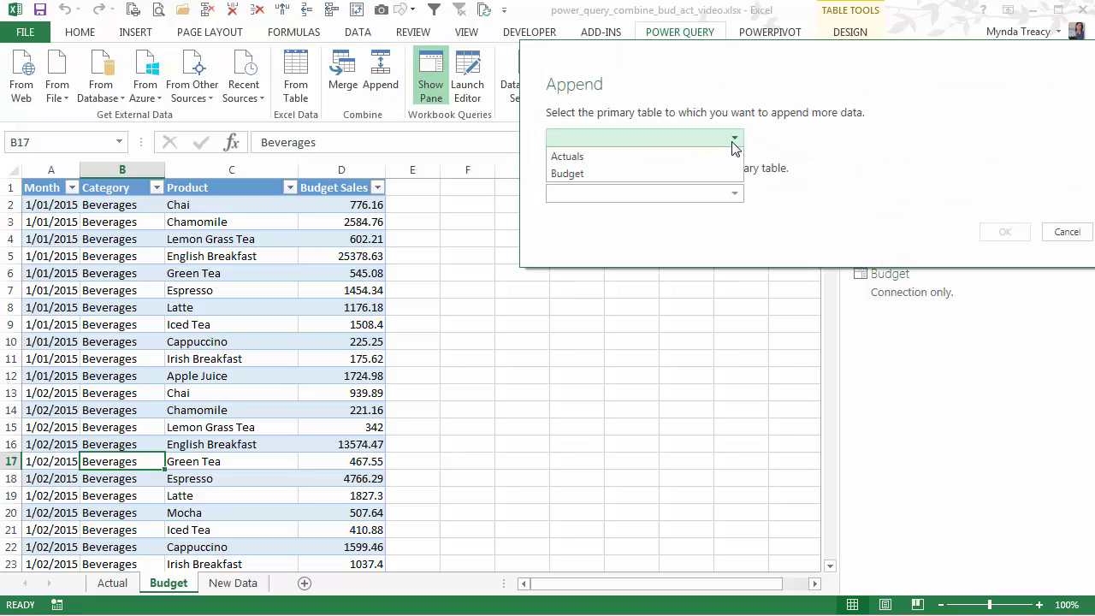
pyautogui.click(657, 159)
pyautogui.click(731, 192)
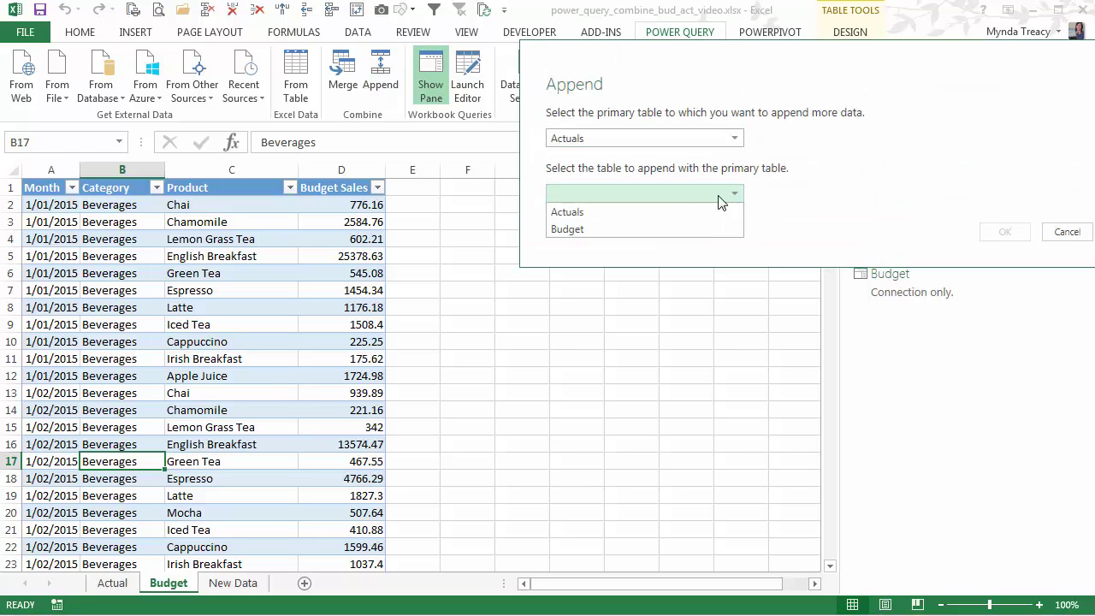
pyautogui.click(621, 228)
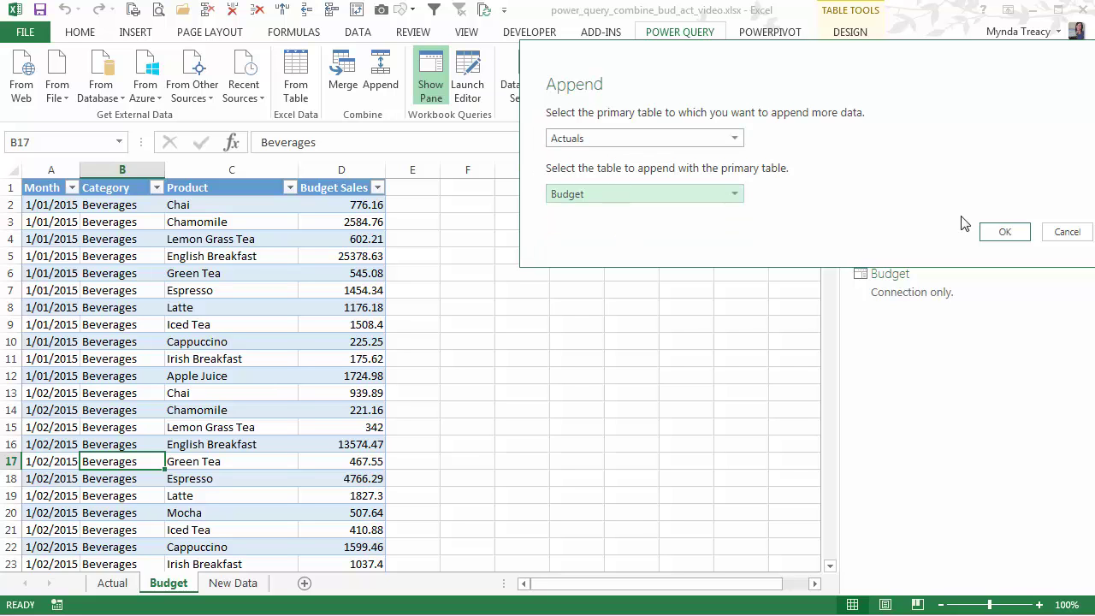
pyautogui.click(1004, 232)
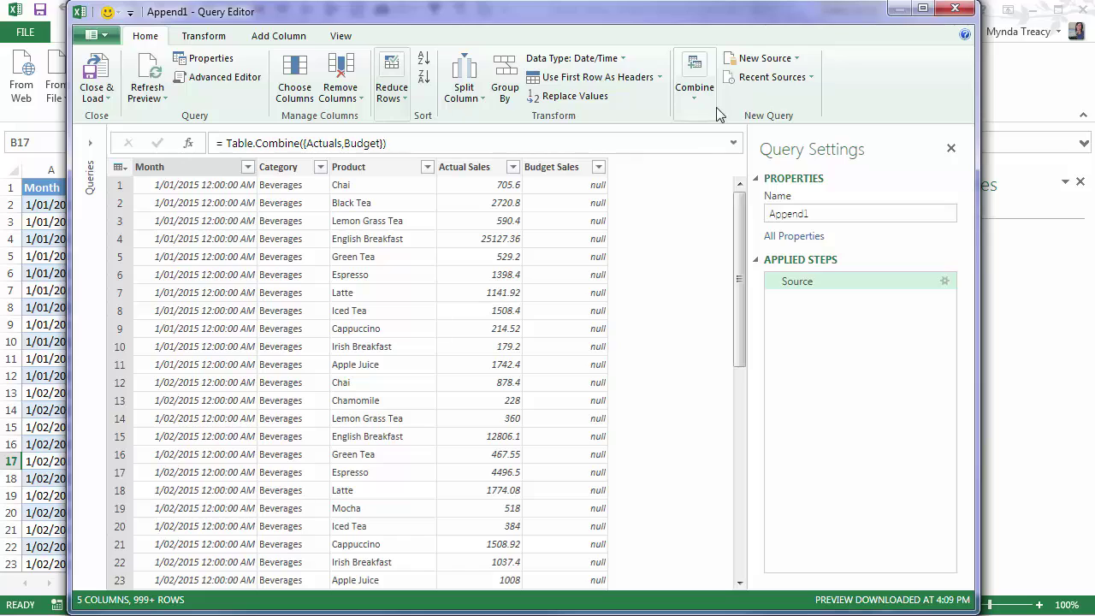
# Rename the append query to 'Budget & Actuals'
pyautogui.doubleClick(802, 213)
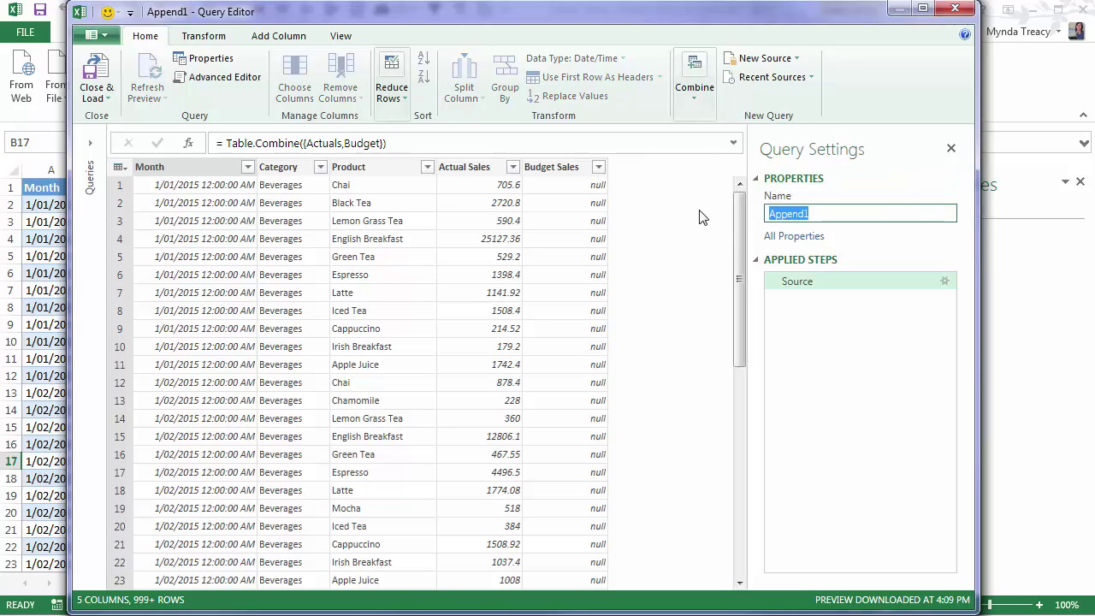
pyautogui.write('Budget & Actuals')
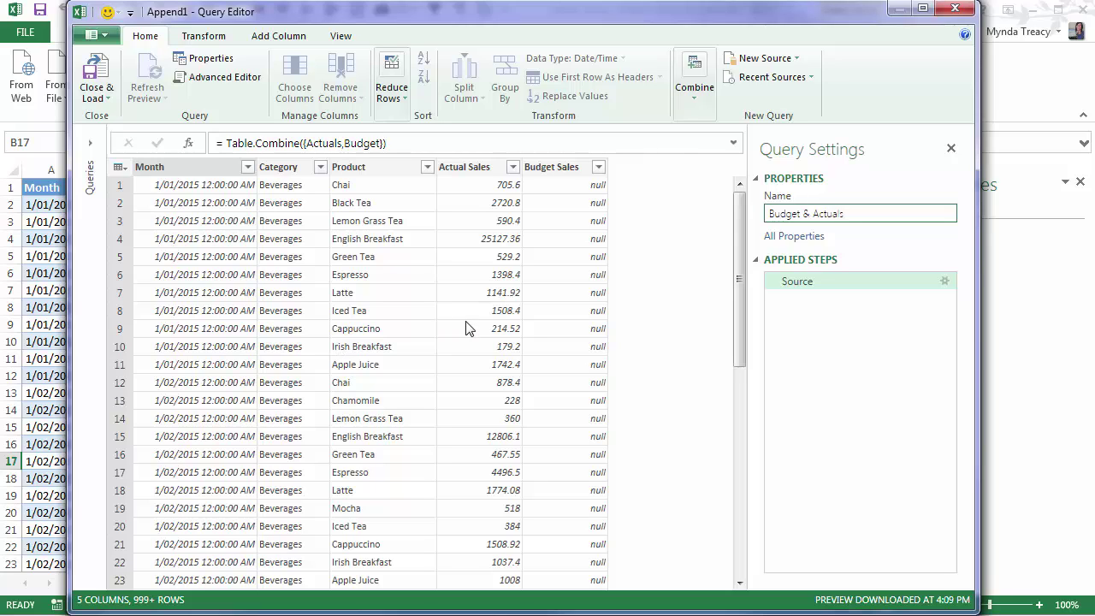
pyautogui.scroll(-1, 466, 328)
pyautogui.scroll(1, 465, 325)
pyautogui.press('Return')
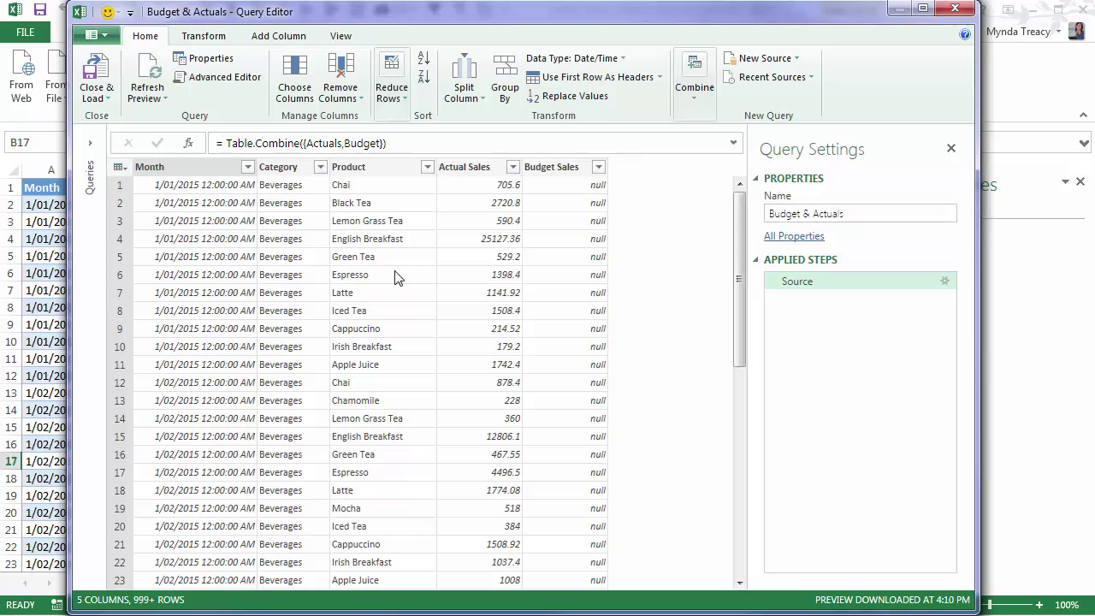
# Group by Month, Category and Product with an Actuals column summing Actual Sales
pyautogui.click(213, 171)
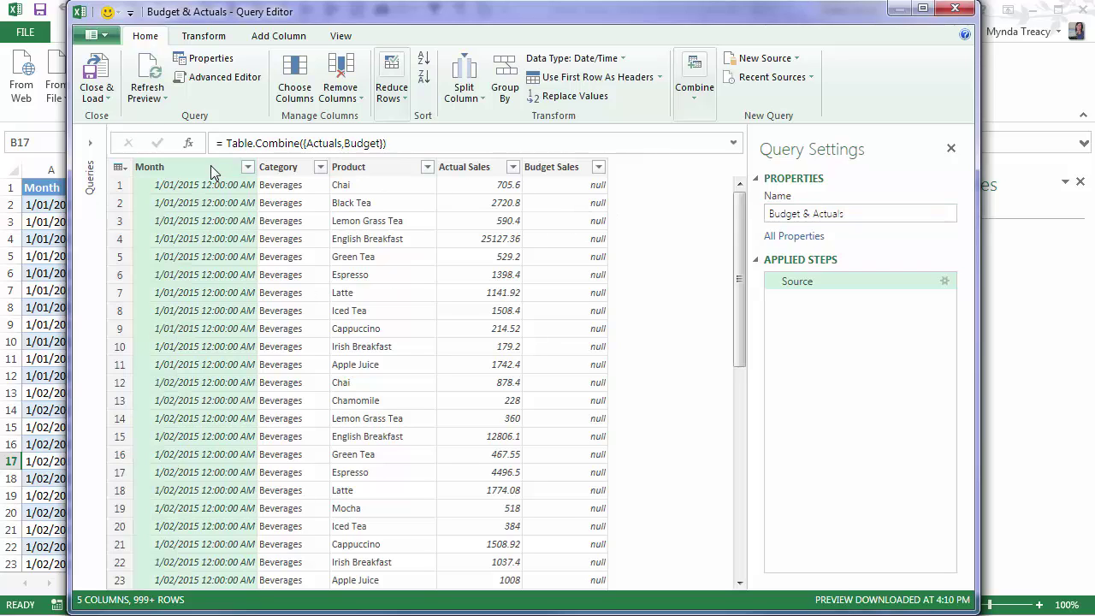
pyautogui.keyDown('shift'); pyautogui.click(386, 166); pyautogui.keyUp('shift')
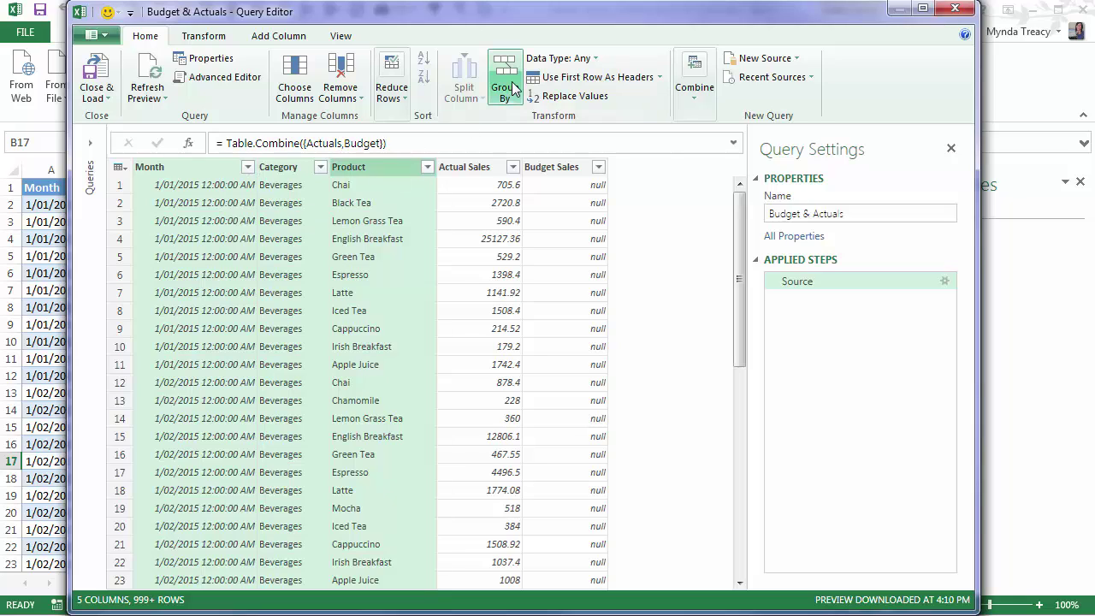
pyautogui.click(513, 89)
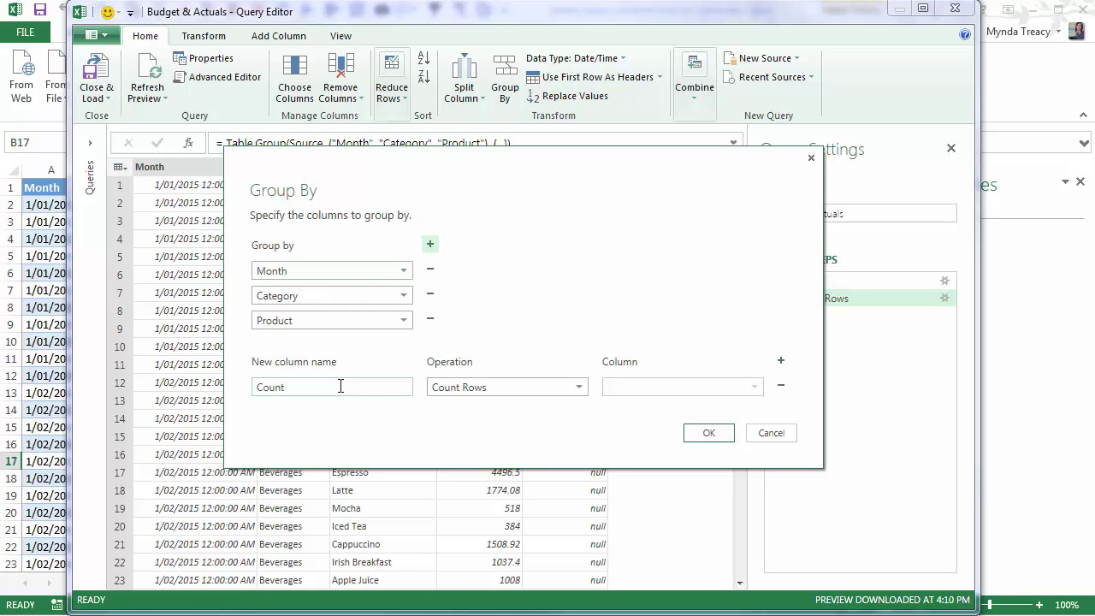
pyautogui.moveTo(338, 387); pyautogui.dragTo(214, 386)
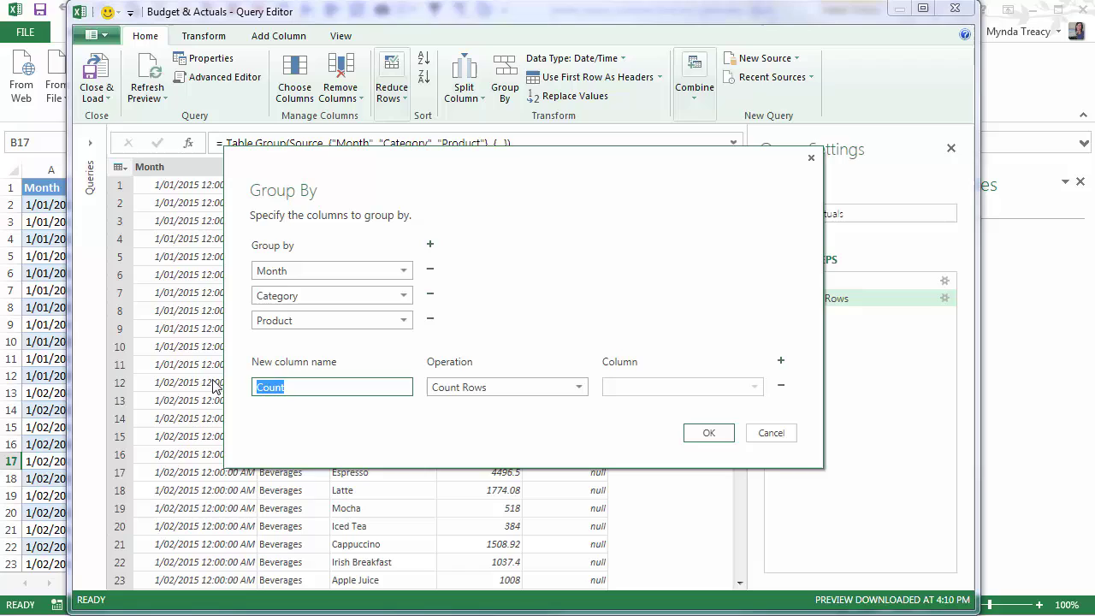
pyautogui.write('als')
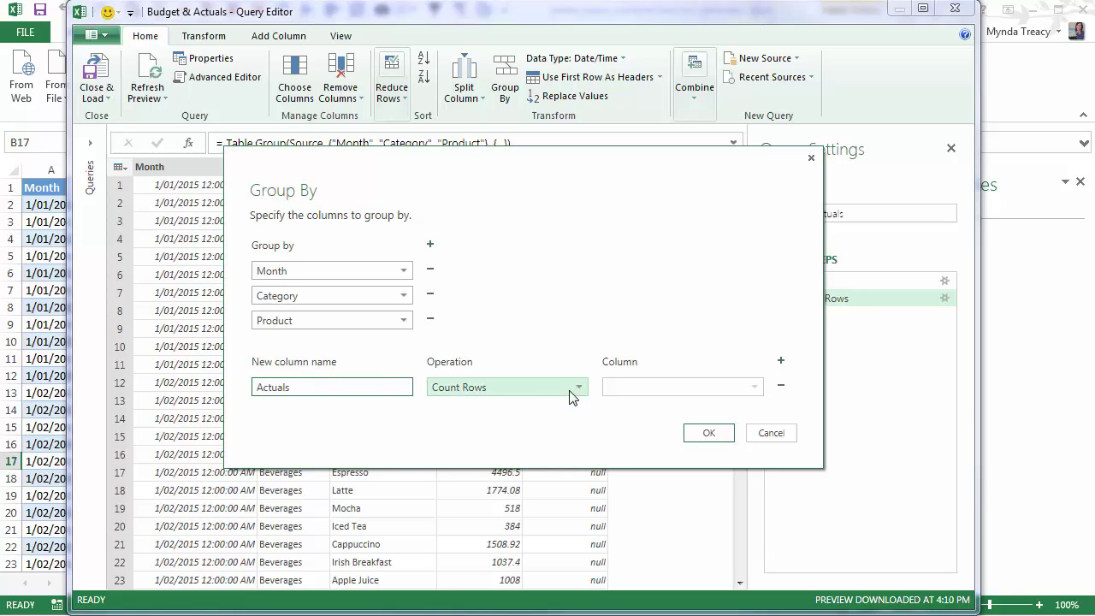
pyautogui.click(569, 389)
pyautogui.click(520, 404)
pyautogui.click(753, 391)
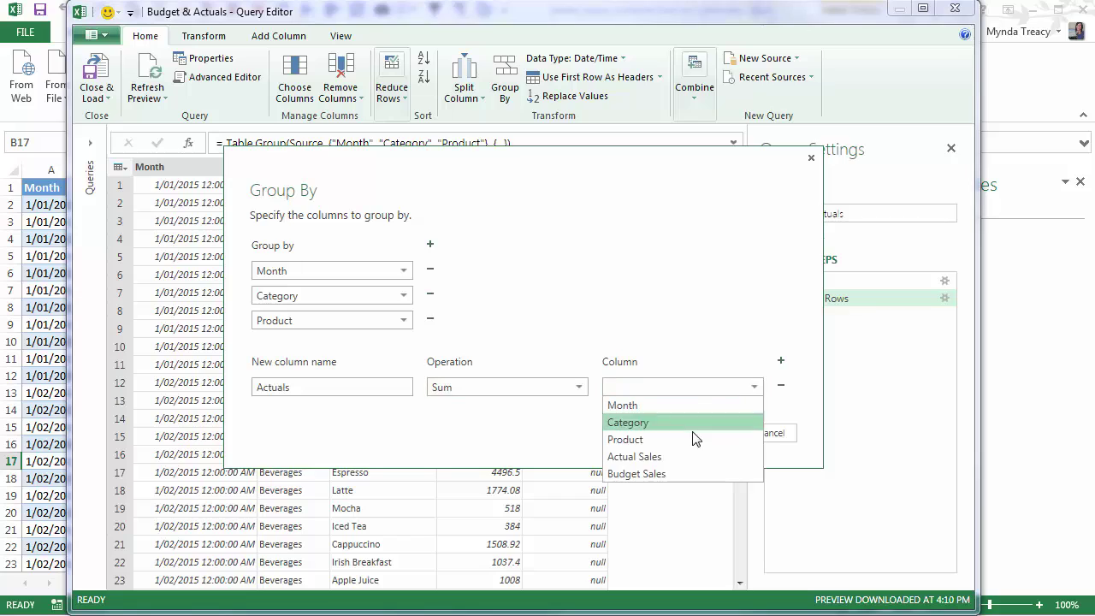
pyautogui.click(685, 452)
# Add a Budget aggregation summing Budget Sales and apply the grouping
pyautogui.click(780, 360)
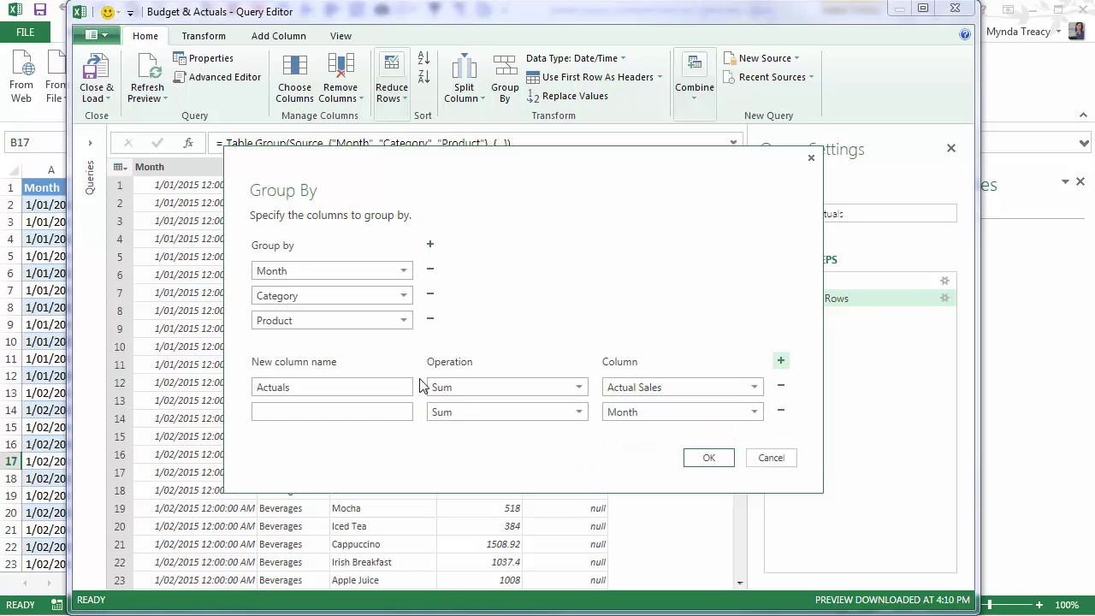
pyautogui.click(386, 408)
pyautogui.write('Budget')
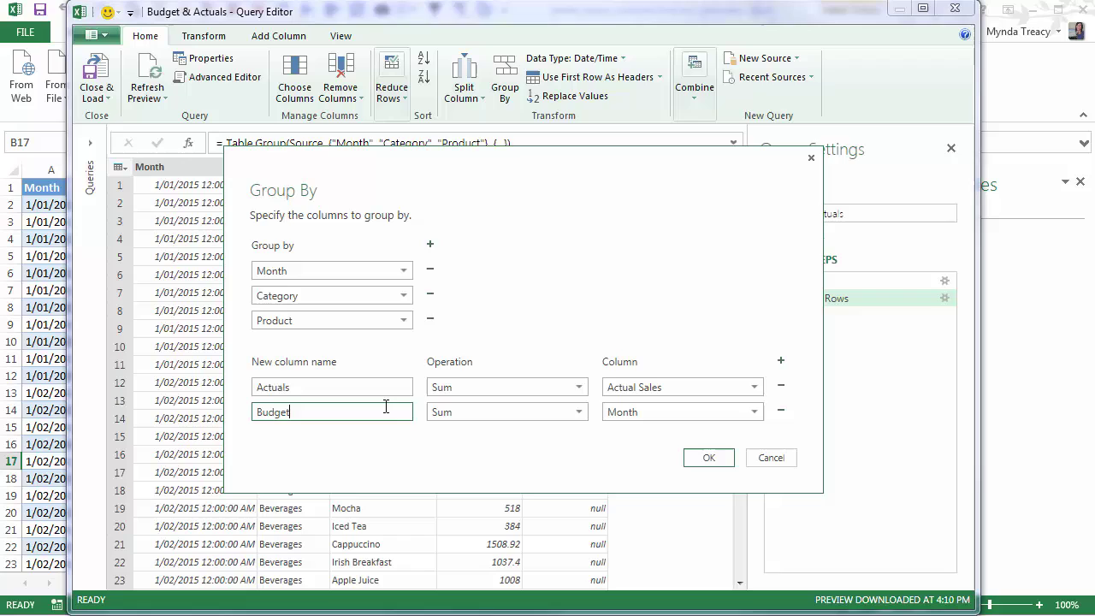
pyautogui.press('Tab')
pyautogui.press('Tab')
pyautogui.click(753, 412)
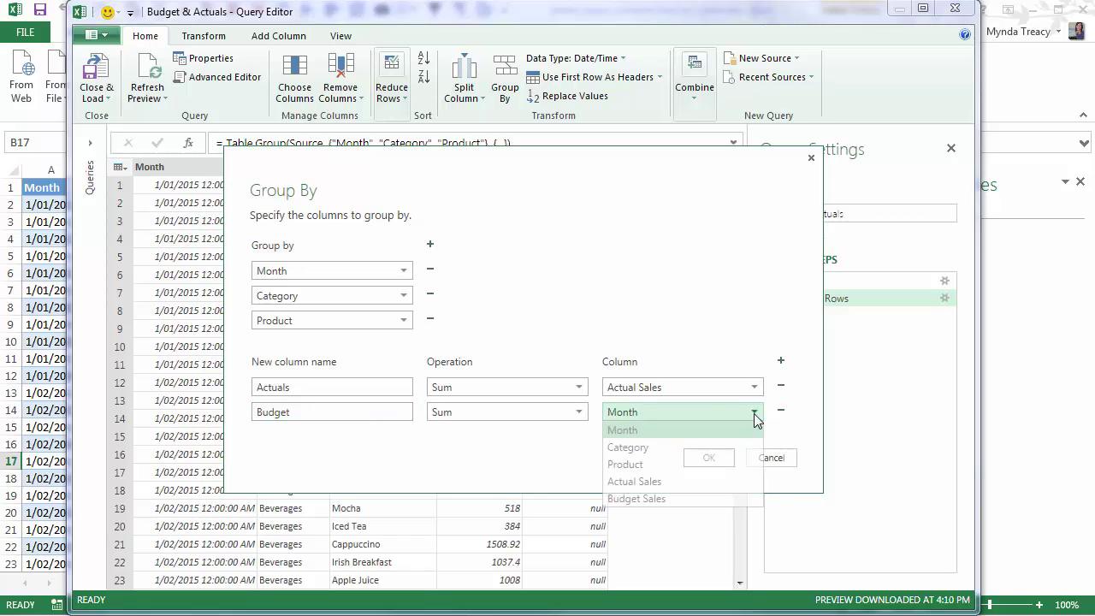
pyautogui.click(672, 499)
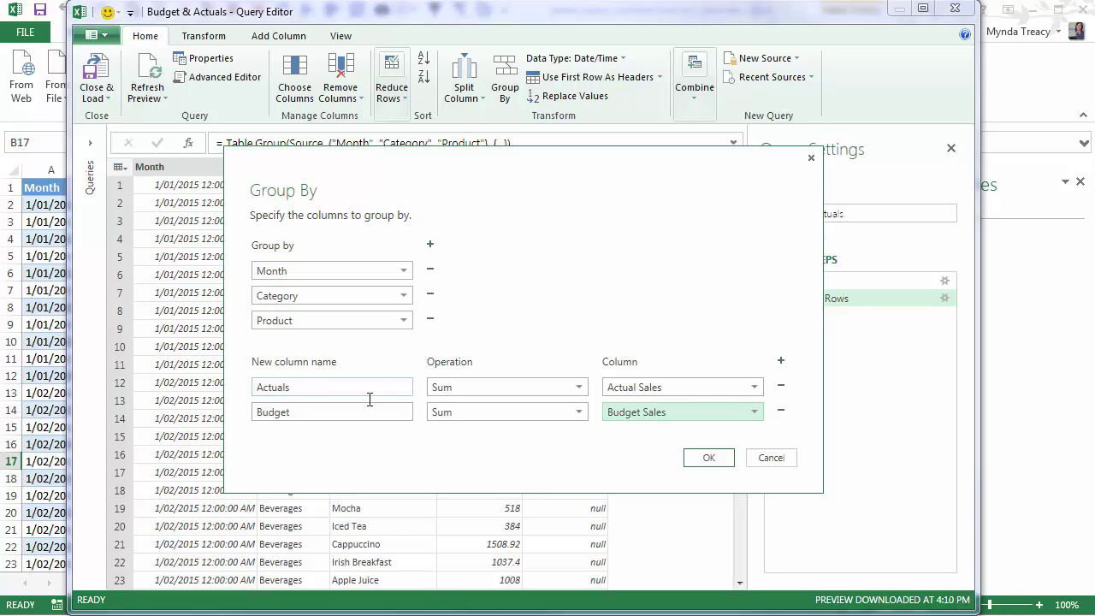
pyautogui.click(708, 459)
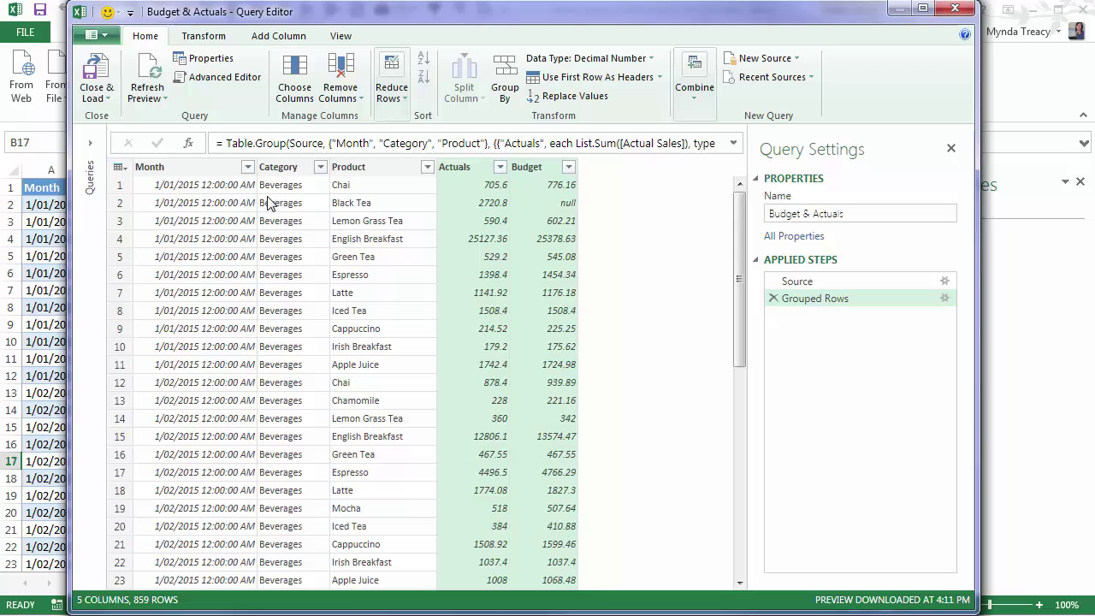
# Change the Month column's data type to Date
pyautogui.click(168, 193)
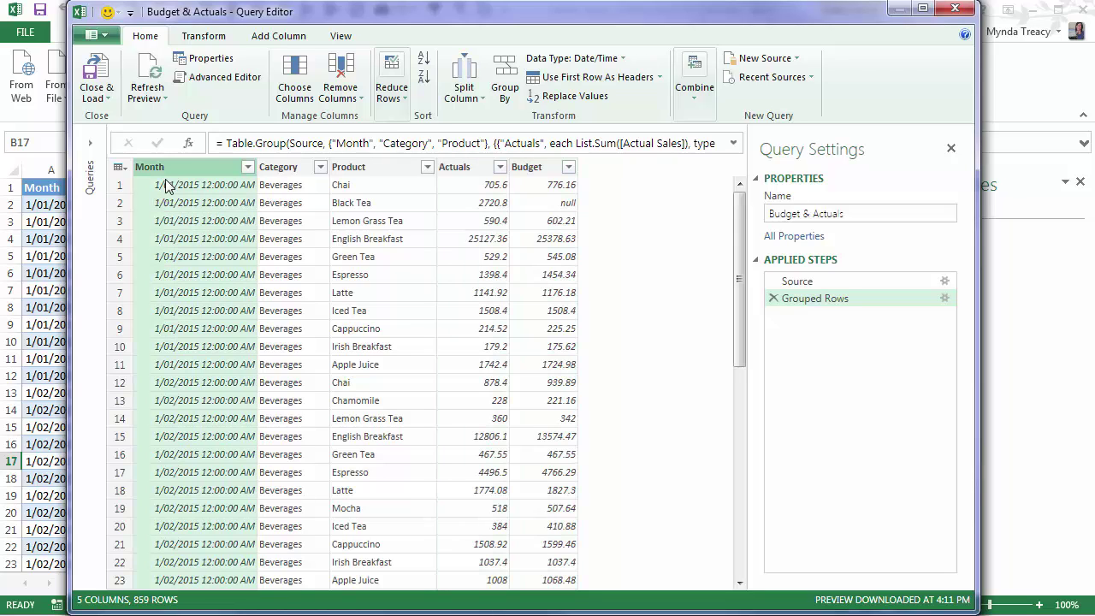
pyautogui.click(613, 60)
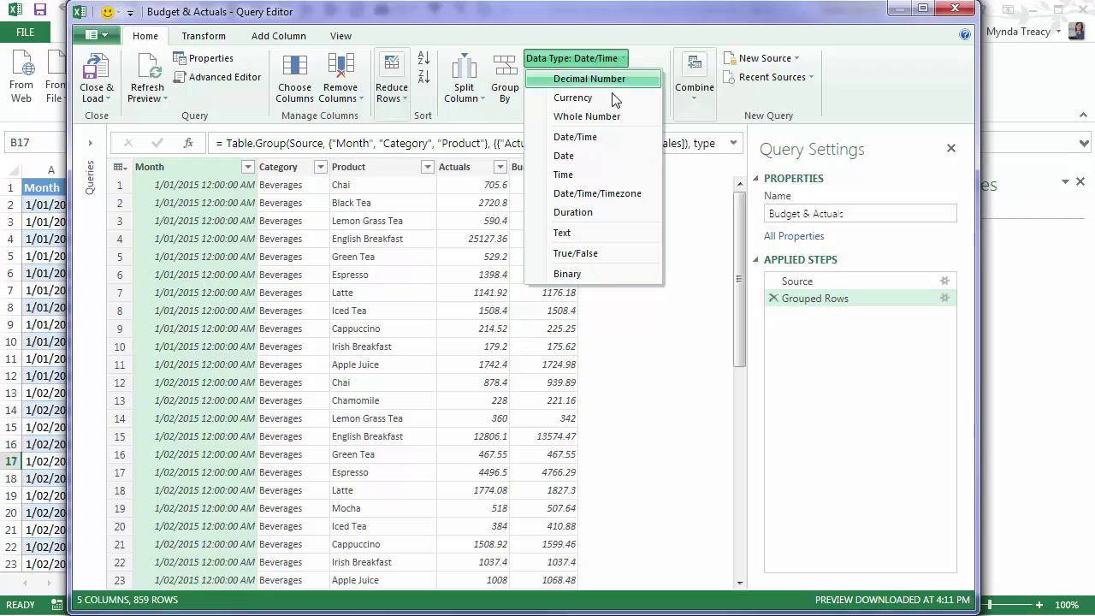
pyautogui.click(588, 164)
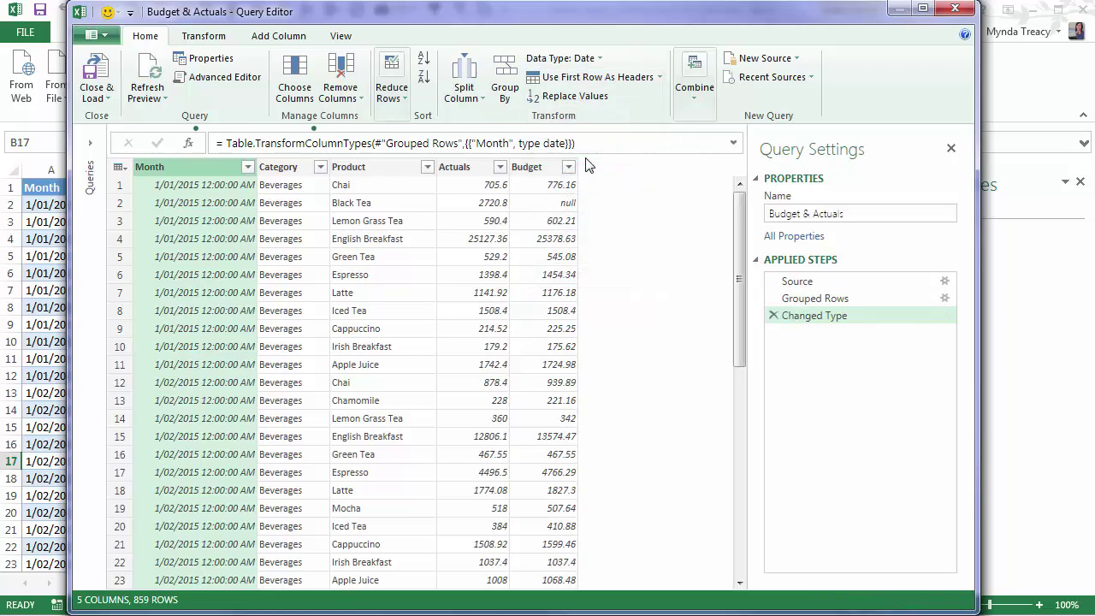
# Confirm Actuals and Budget are decimal numbers and Category and Product are text, then choose Close & Load To
pyautogui.click(466, 166)
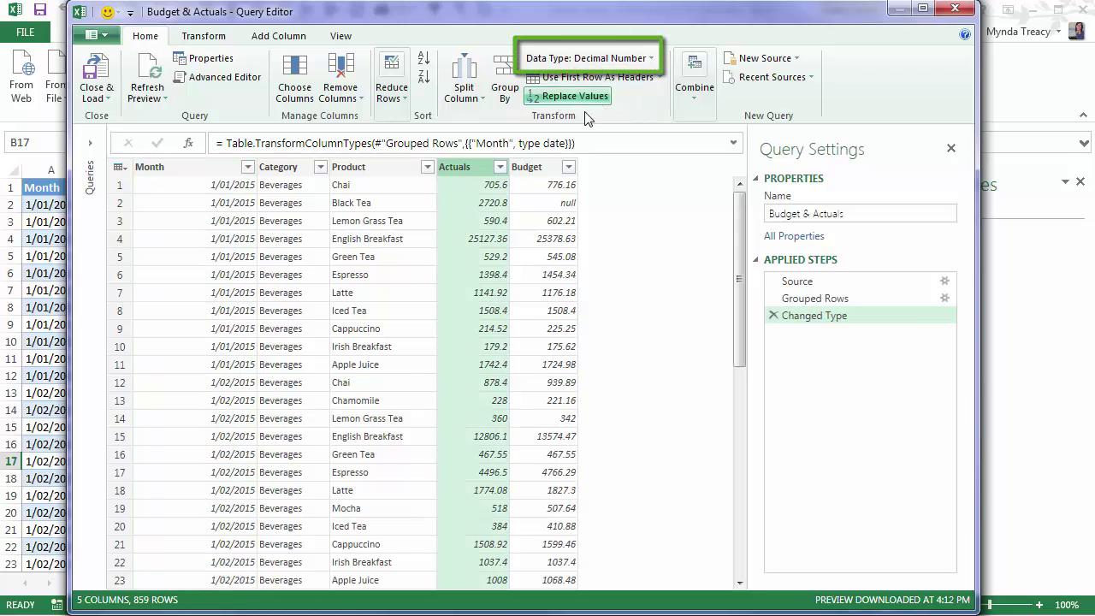
pyautogui.click(524, 167)
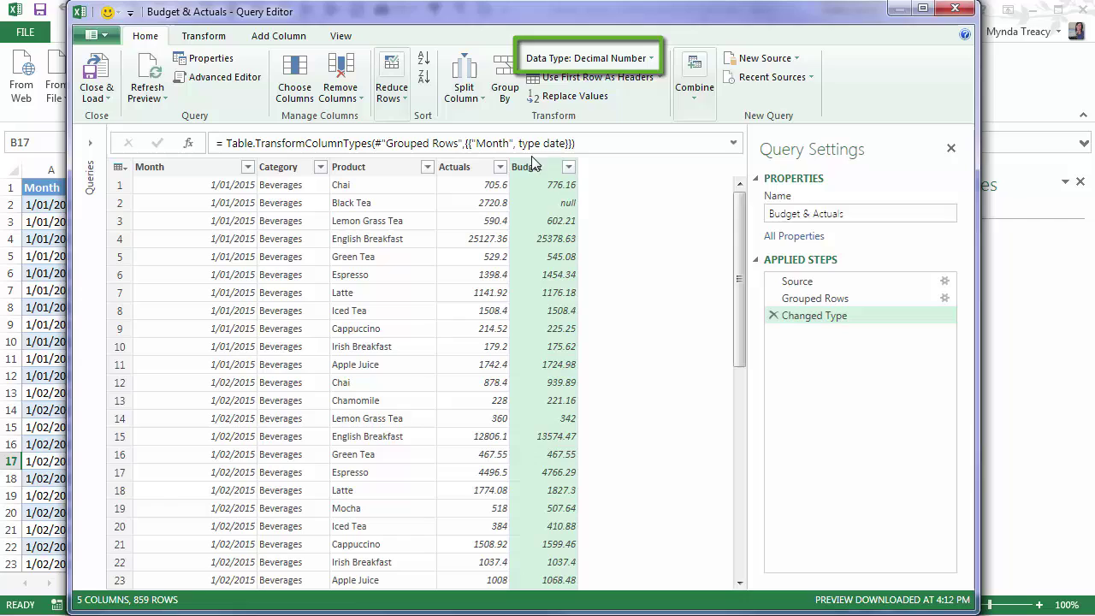
pyautogui.click(288, 168)
pyautogui.click(354, 170)
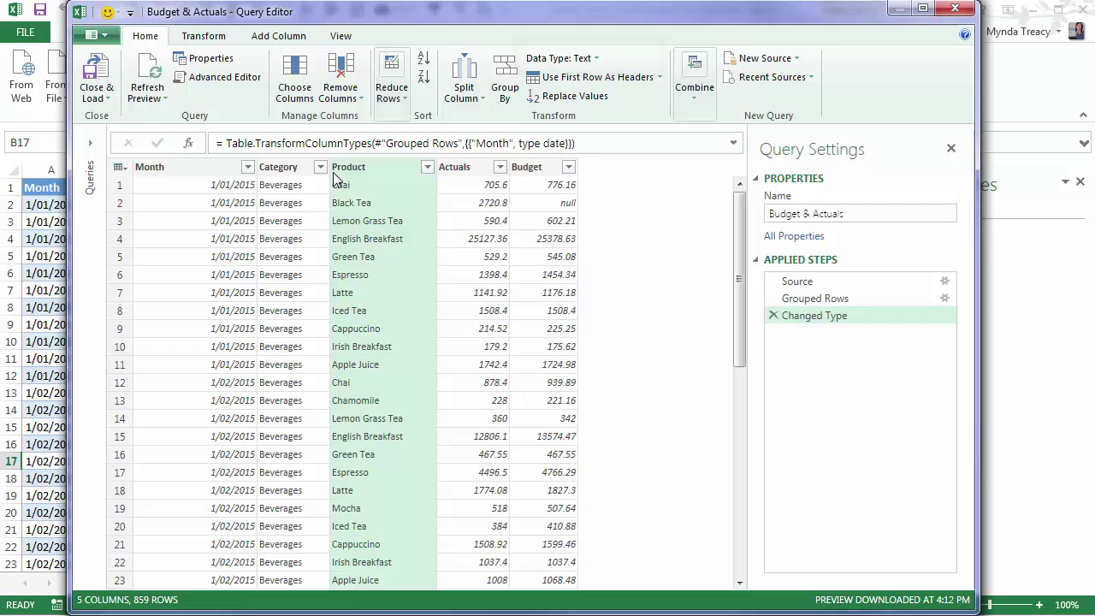
pyautogui.click(96, 95)
pyautogui.click(144, 135)
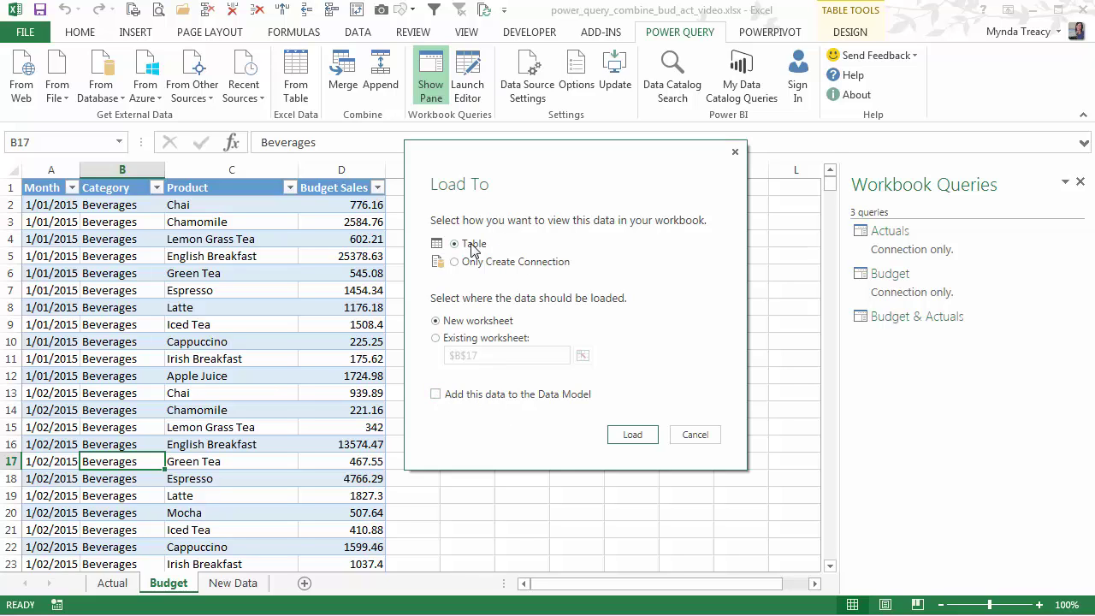
# Load Budget & Actuals as a table on a new worksheet, Sheet7
pyautogui.click(630, 438)
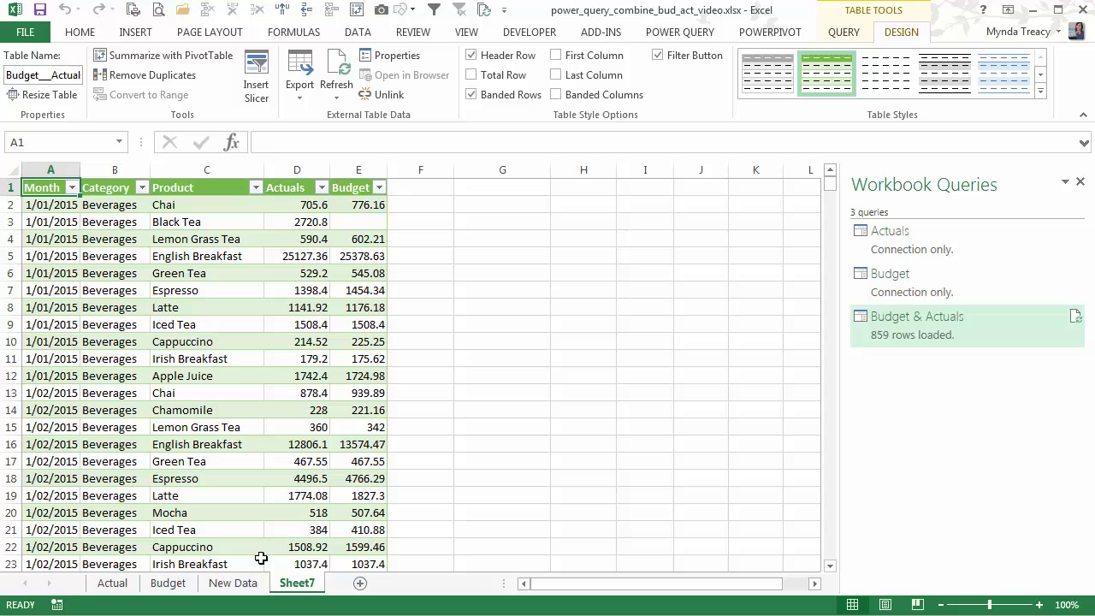
# Rename the Sheet7 tab to 'Query'
pyautogui.doubleClick(310, 582)
pyautogui.write('Query')
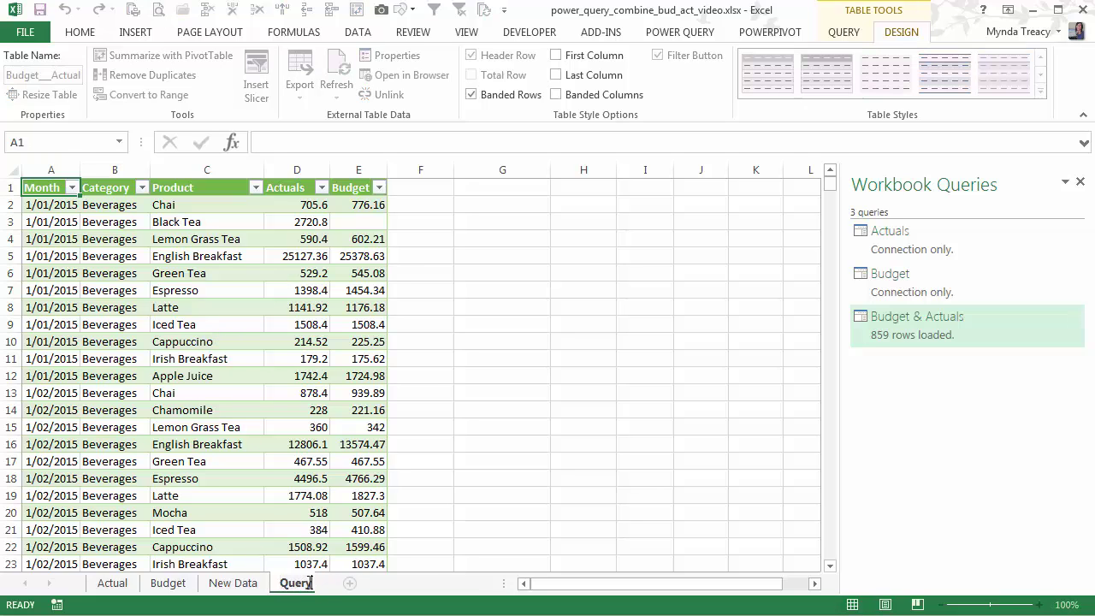
pyautogui.press('Return')
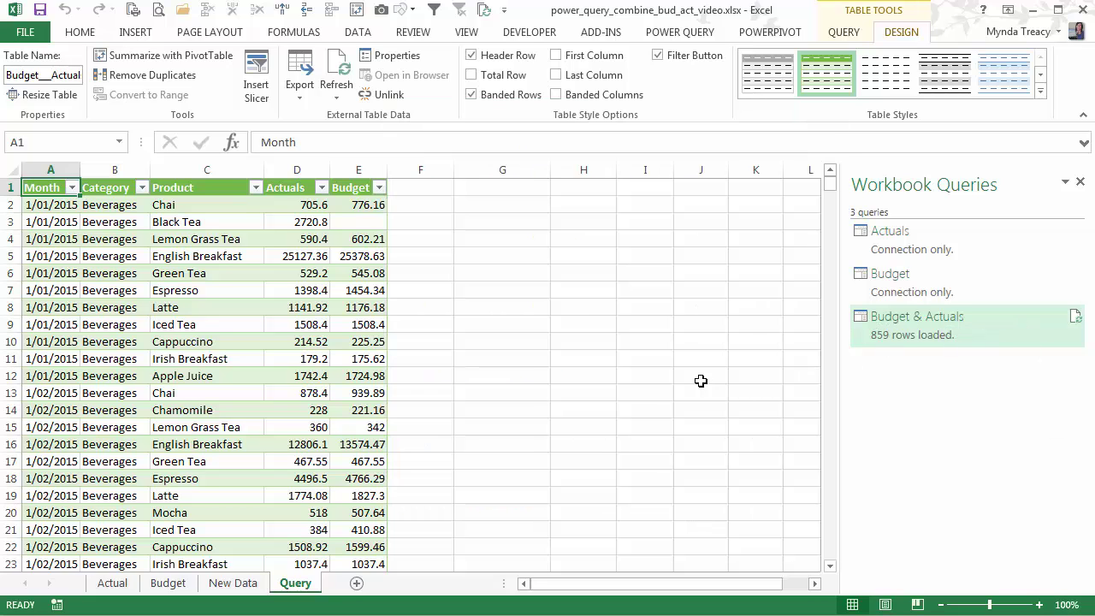
# Inspect the table's last rows, where budget-only rows such as Chamomile have blank Actuals
pyautogui.hotkey('ctrl', 'Down')
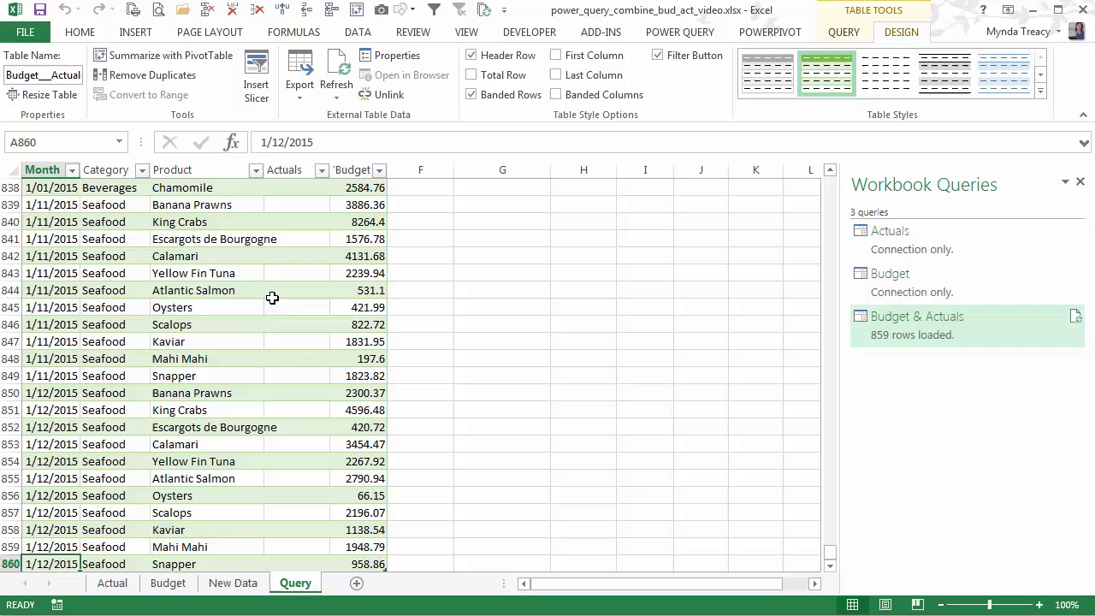
pyautogui.scroll(3, 272, 296)
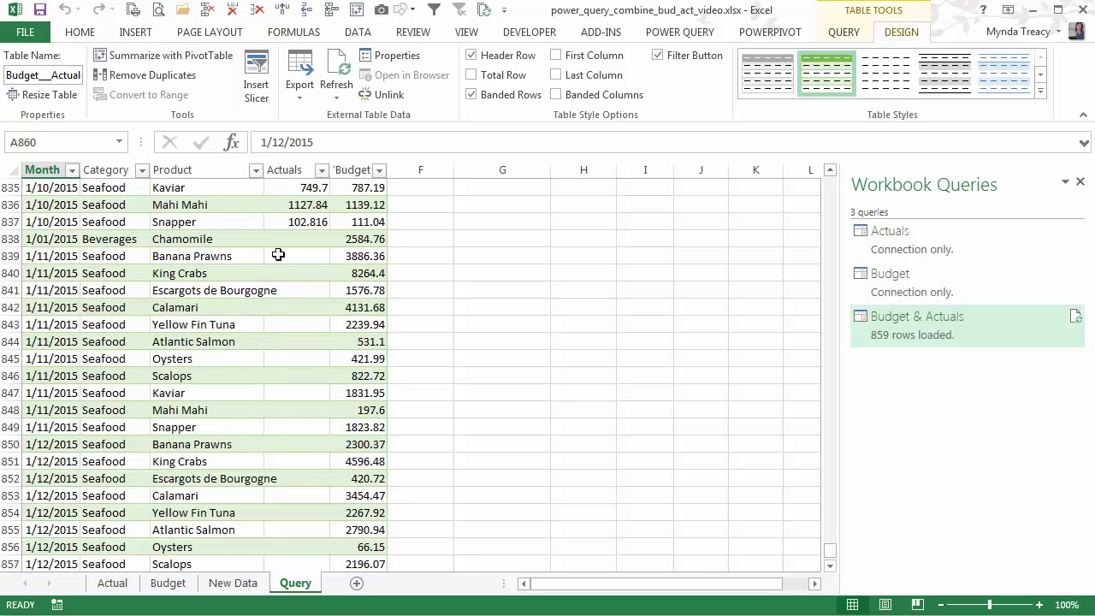
pyautogui.click(349, 246)
pyautogui.moveTo(57, 254); pyautogui.dragTo(34, 554)
pyautogui.moveTo(294, 239); pyautogui.dragTo(289, 516)
pyautogui.scroll(-1, 286, 517)
pyautogui.scroll(-2, 286, 517)
pyautogui.click(289, 371)
pyautogui.scroll(3, 287, 372)
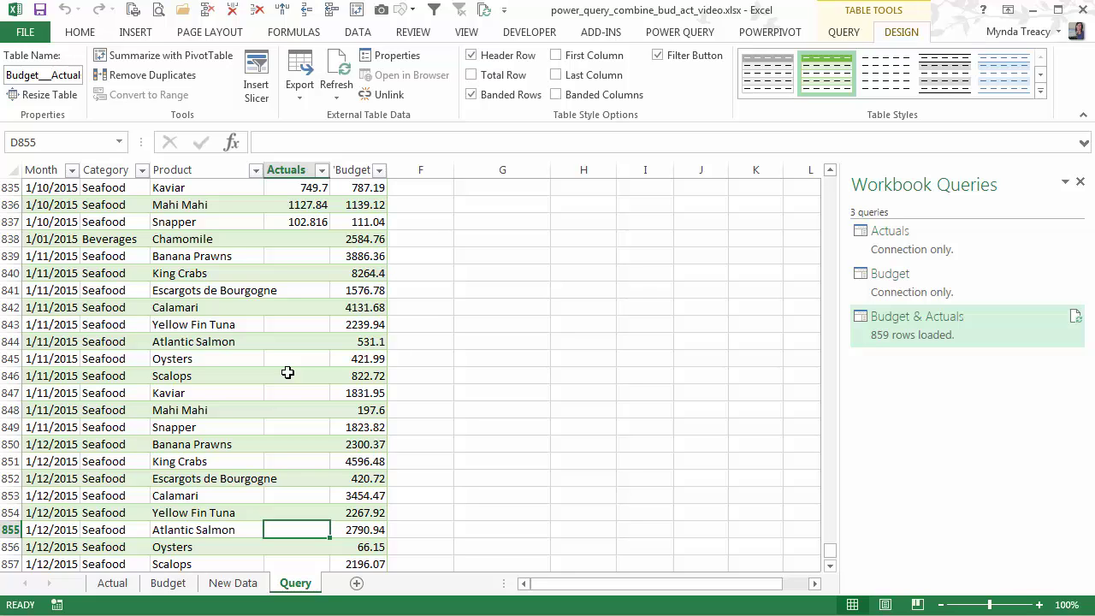
# Copy the New Data Seafood table and paste it below the last row of the Actual table
pyautogui.click(233, 583)
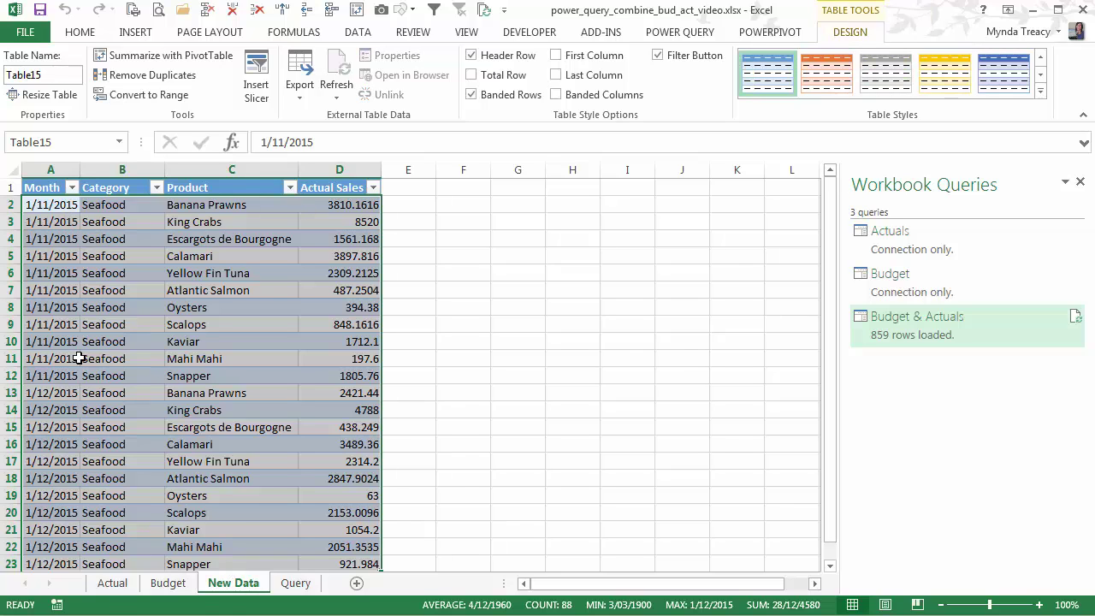
pyautogui.hotkey('ctrl', 'c')
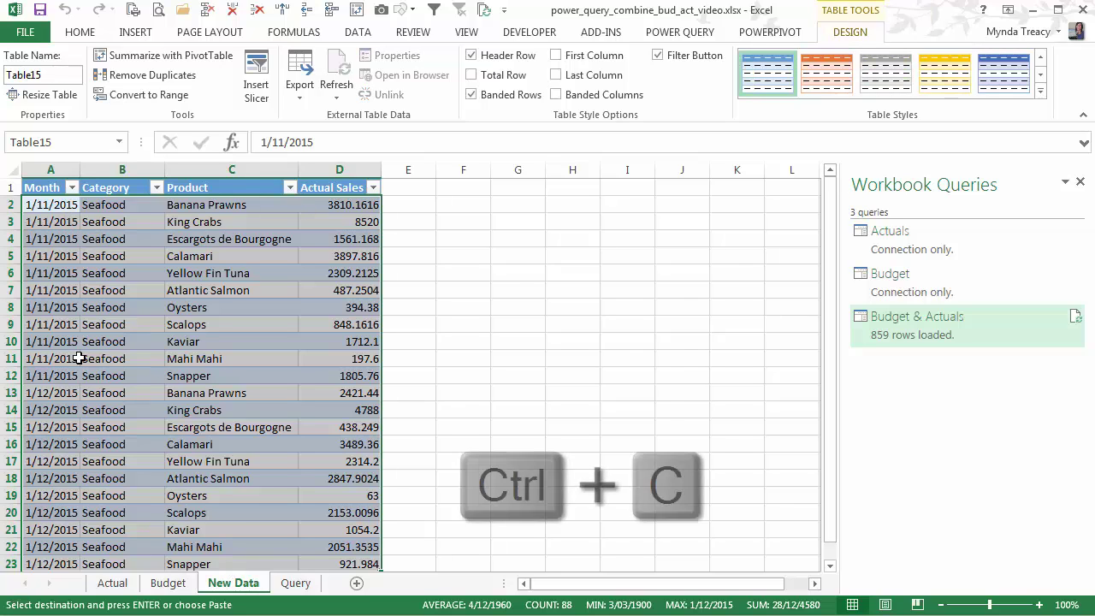
pyautogui.click(108, 588)
pyautogui.hotkey('ctrl', 'Down')
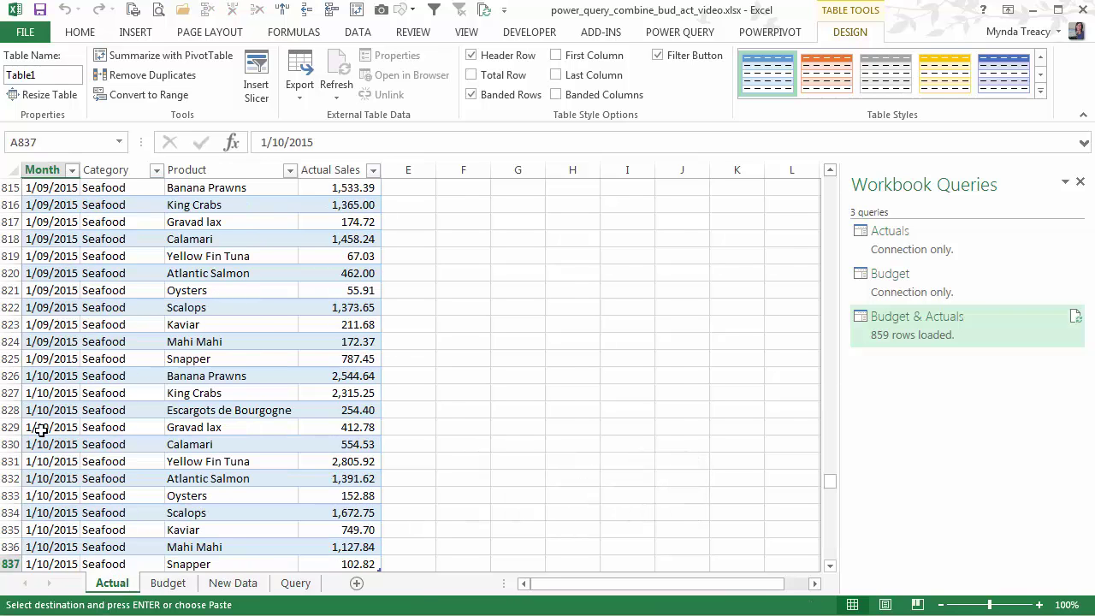
pyautogui.press('Down')
pyautogui.scroll(-2, 342, 414)
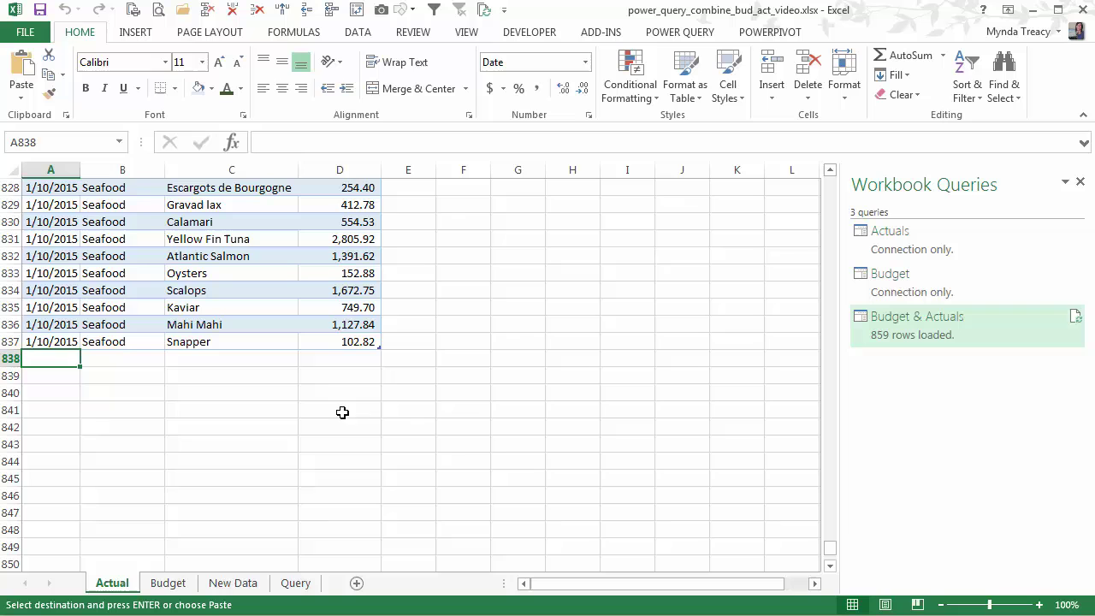
pyautogui.hotkey('ctrl', 'v')
# Dismiss the paste options and deselect the pasted November and December rows, now ending at row 859
pyautogui.scroll(-4, 394, 394)
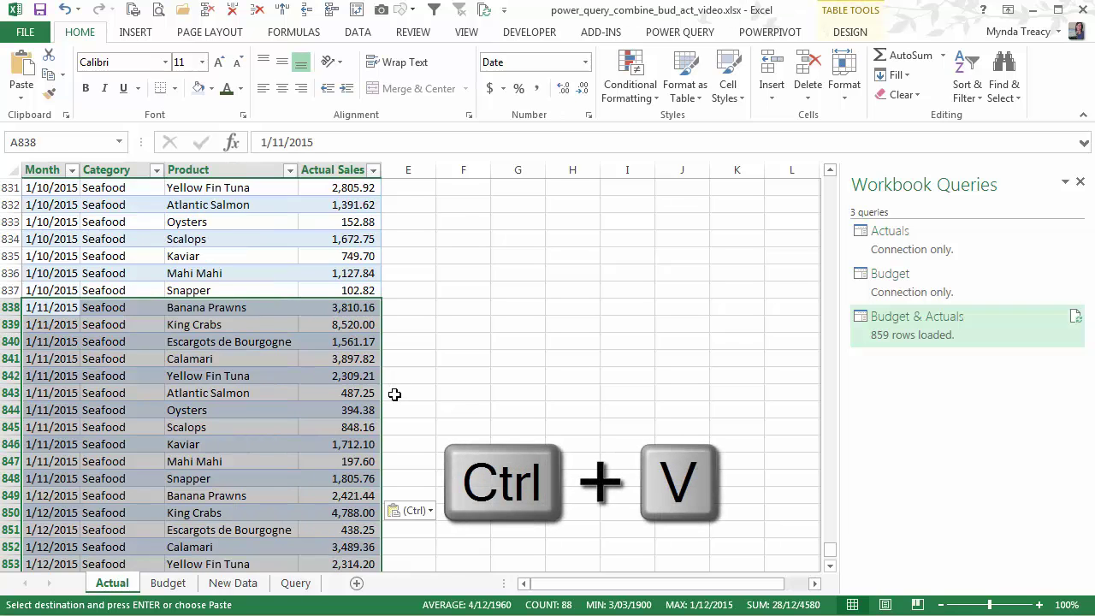
pyautogui.click(415, 513)
pyautogui.click(404, 534)
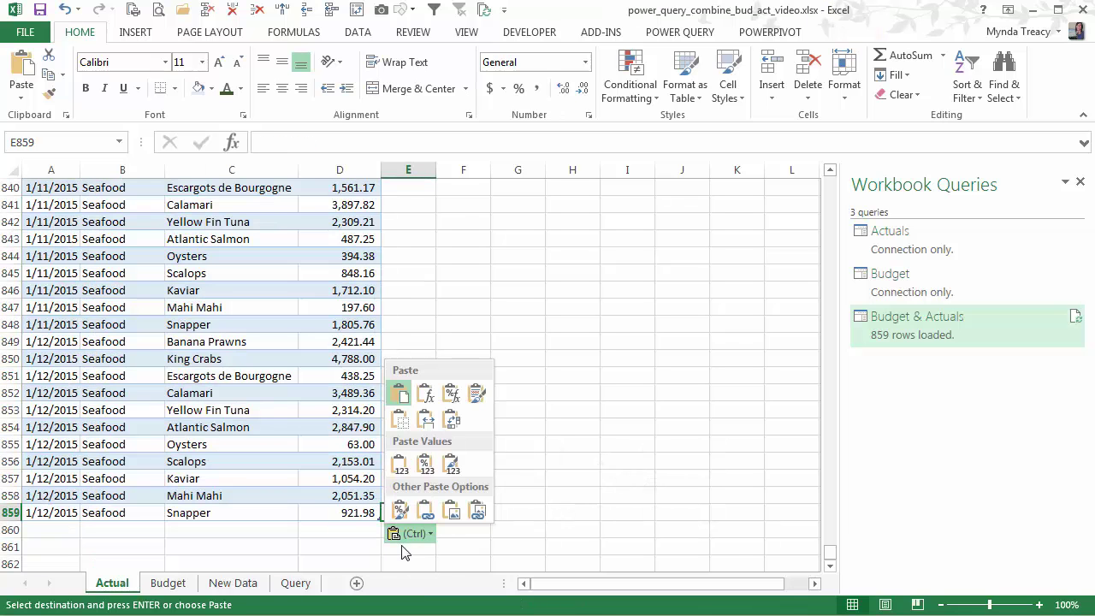
pyautogui.press('Escape')
pyautogui.click(351, 545)
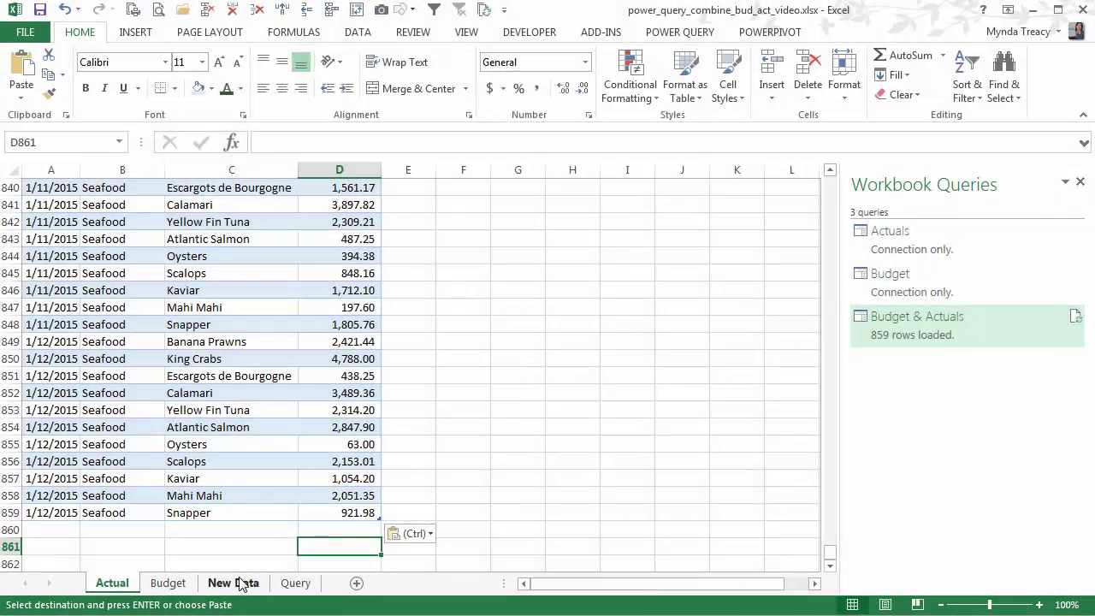
# Refresh the Query sheet table to pull in the new Seafood actuals, then reopen the Budget & Actuals query for editing
pyautogui.click(240, 584)
pyautogui.click(295, 582)
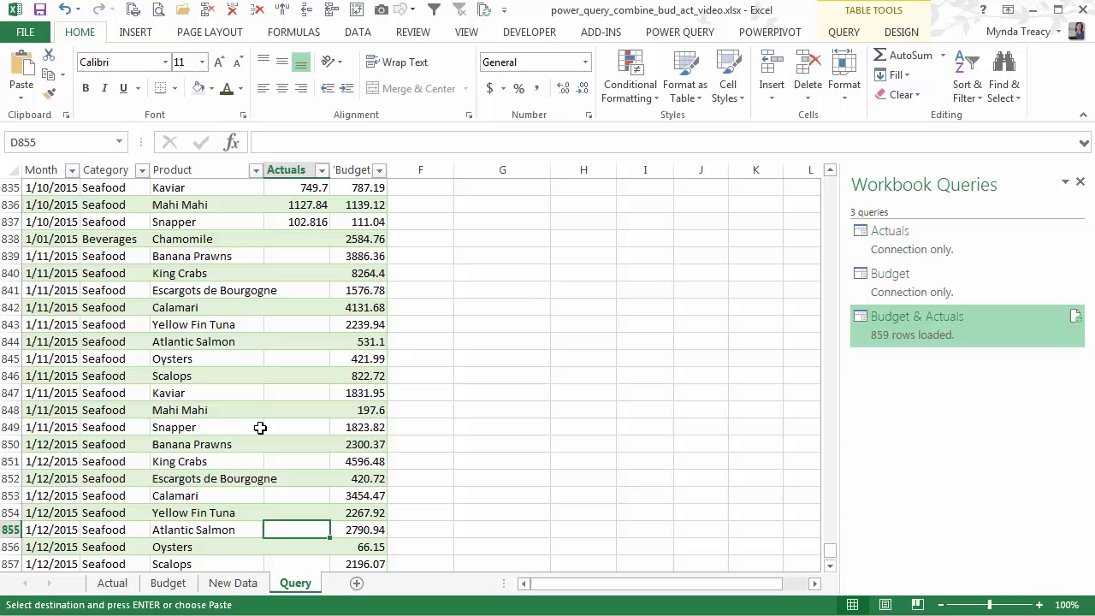
pyautogui.rightClick(291, 308)
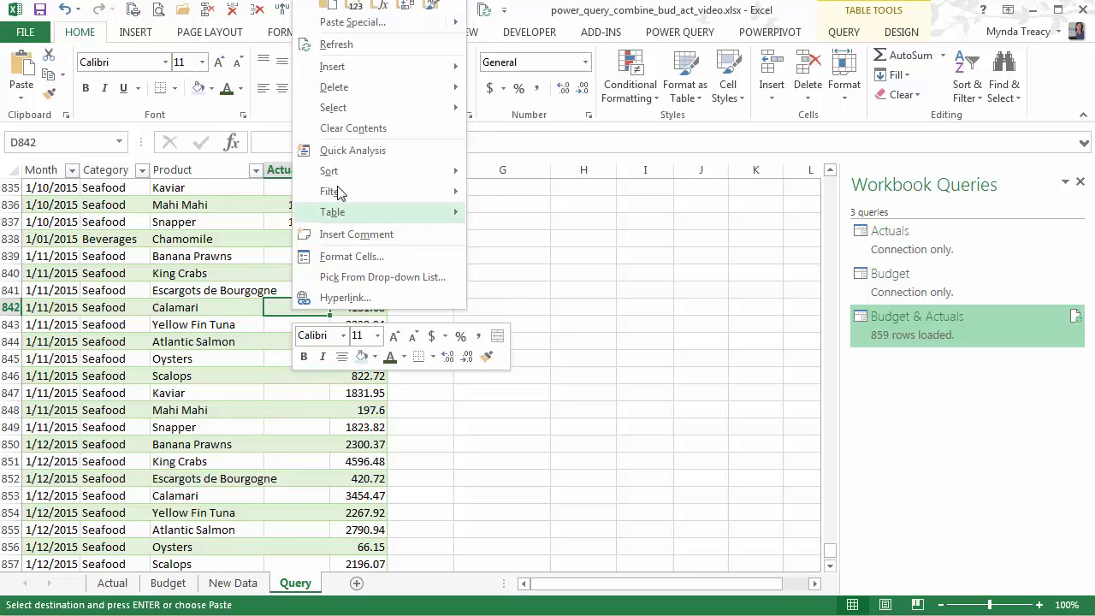
pyautogui.click(386, 45)
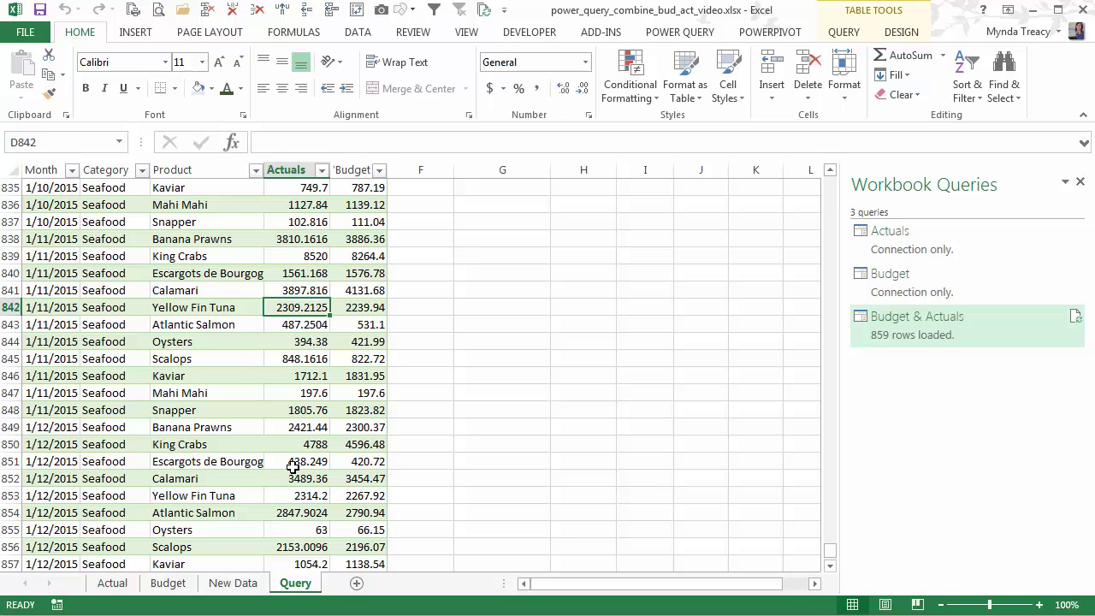
pyautogui.click(301, 324)
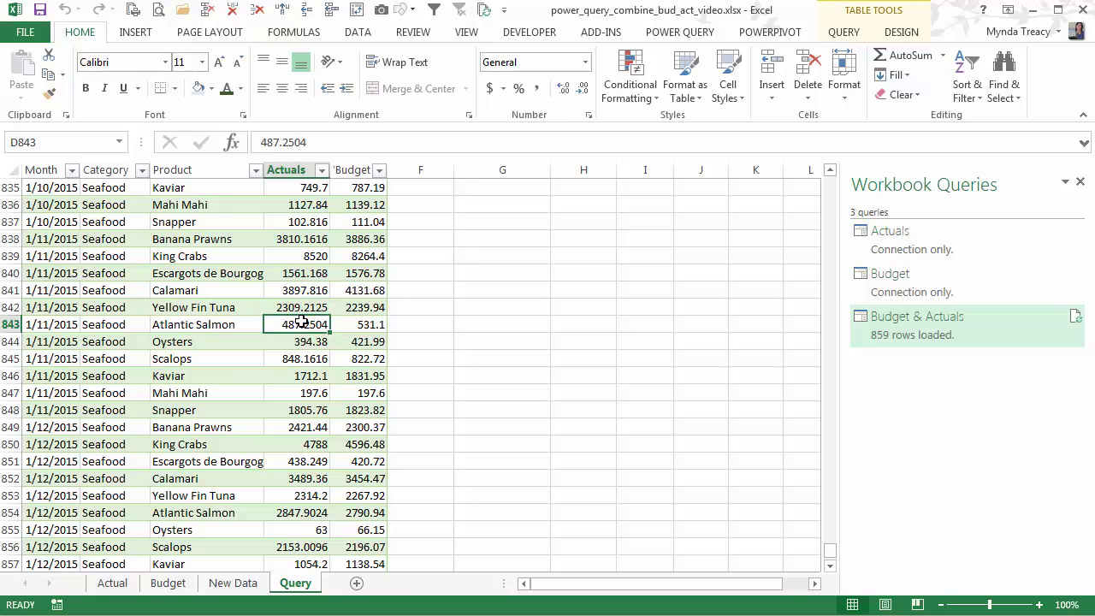
pyautogui.doubleClick(868, 331)
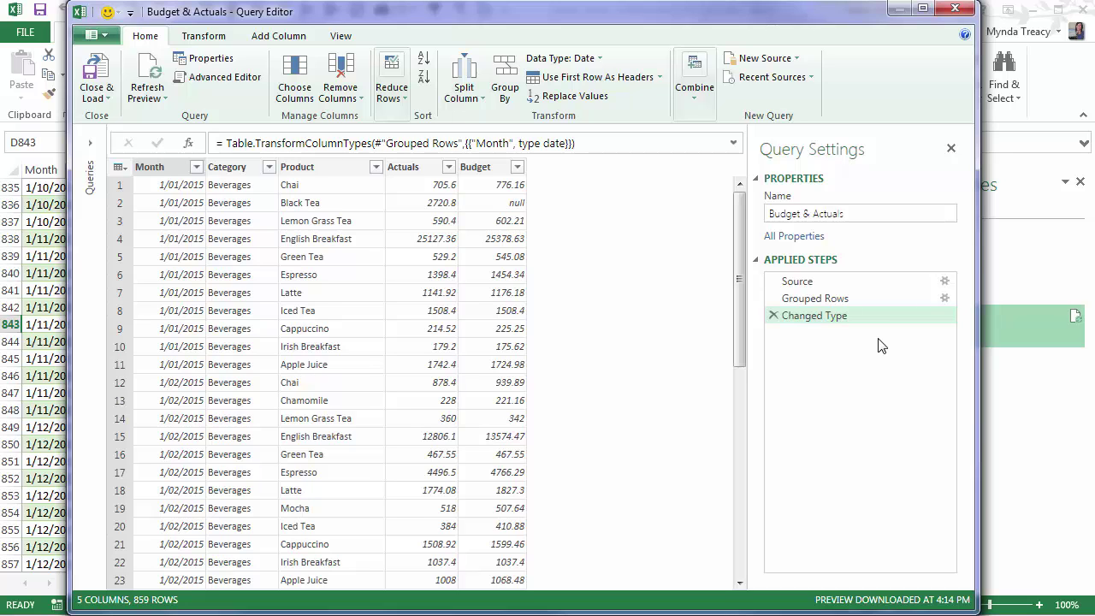
# Close the Query Editor without changes, select a cell in the Actual table, and show the POWER QUERY ribbon
pyautogui.click(960, 9)
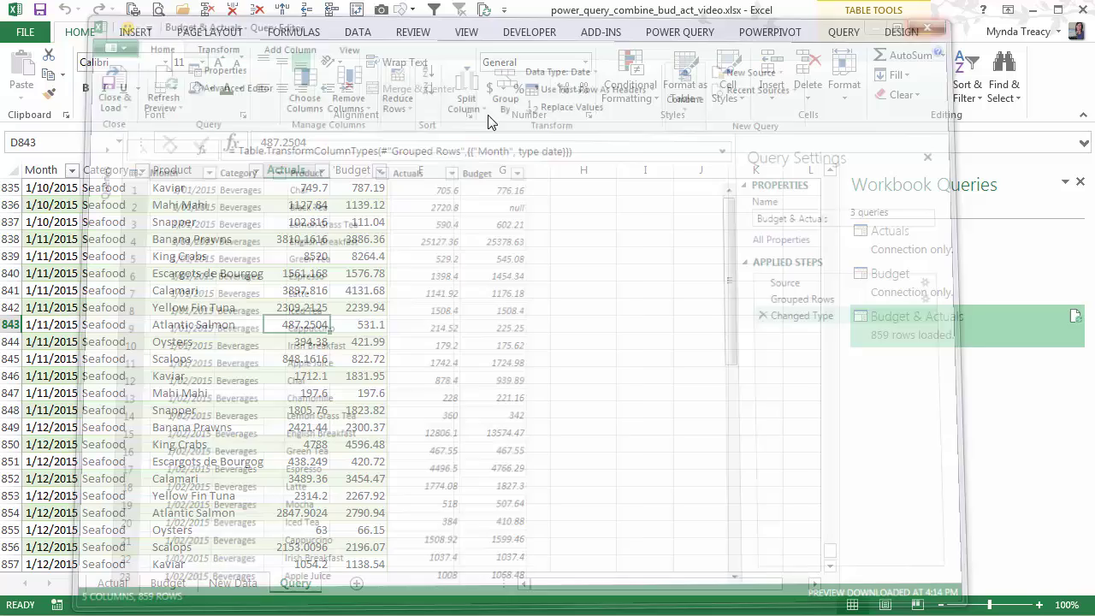
pyautogui.click(109, 582)
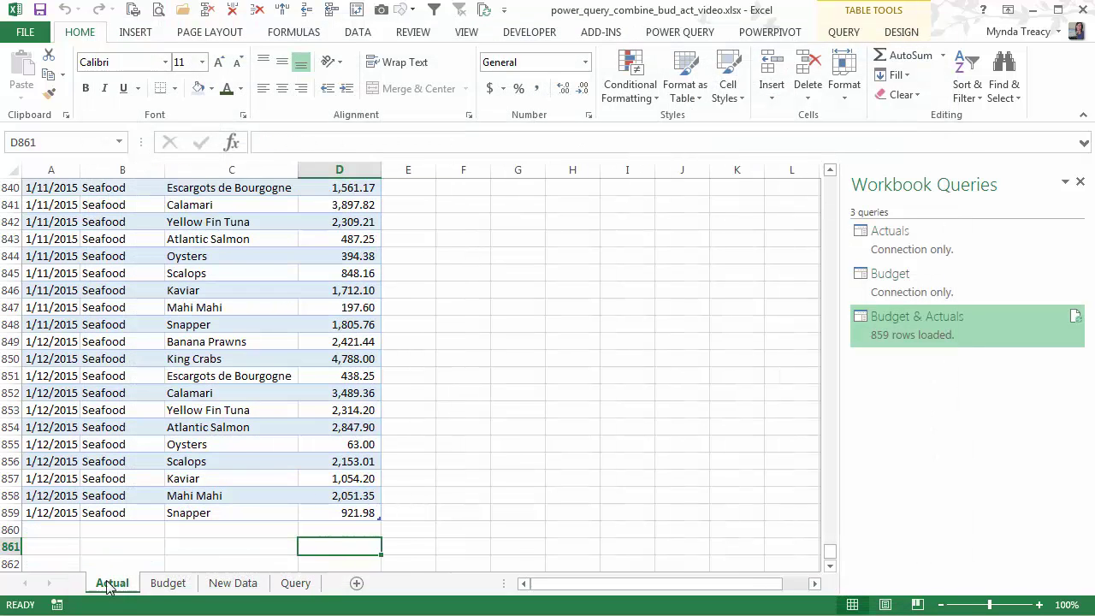
pyautogui.click(100, 342)
pyautogui.click(650, 34)
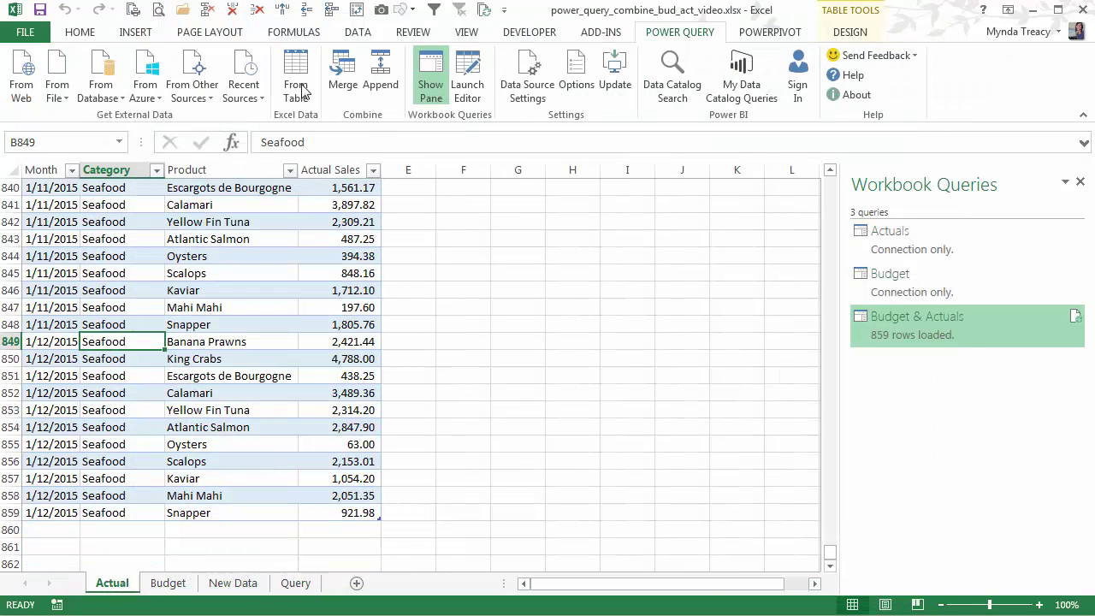